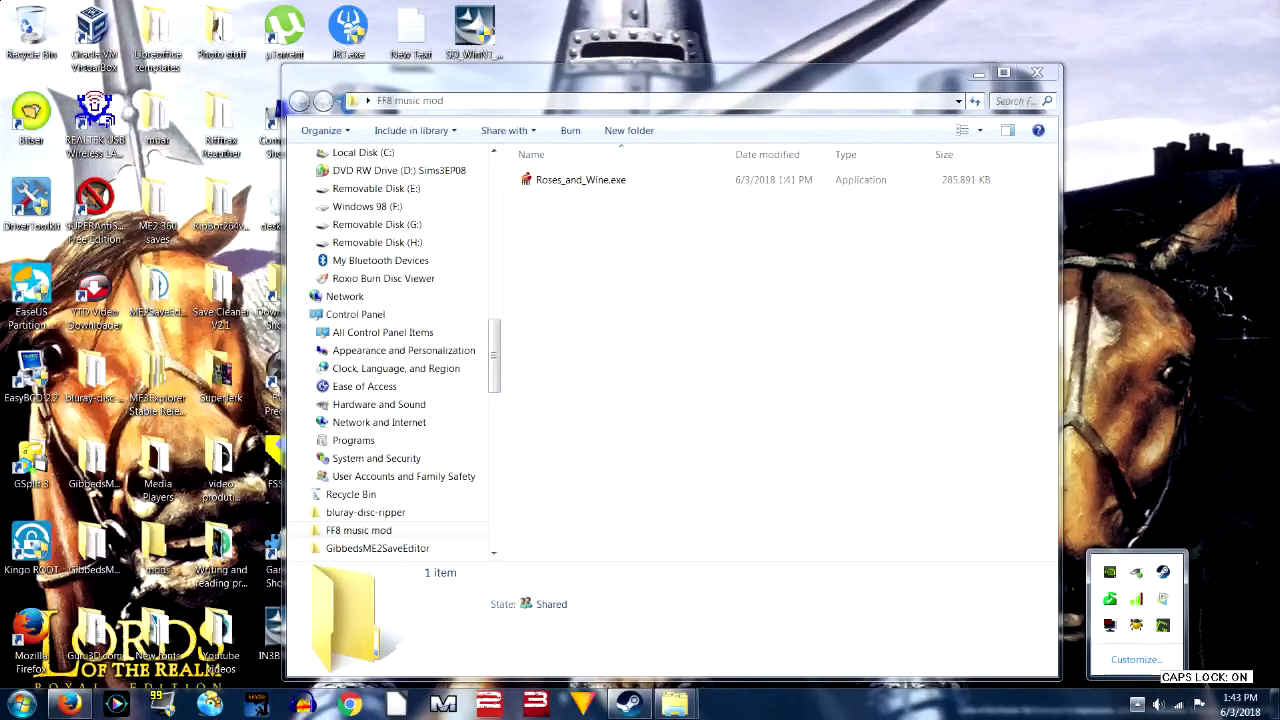
- Bring the FINAL FANTASY VIII game folder forward and arrange its window beside the FF8 music mod folder window
key(Escape)
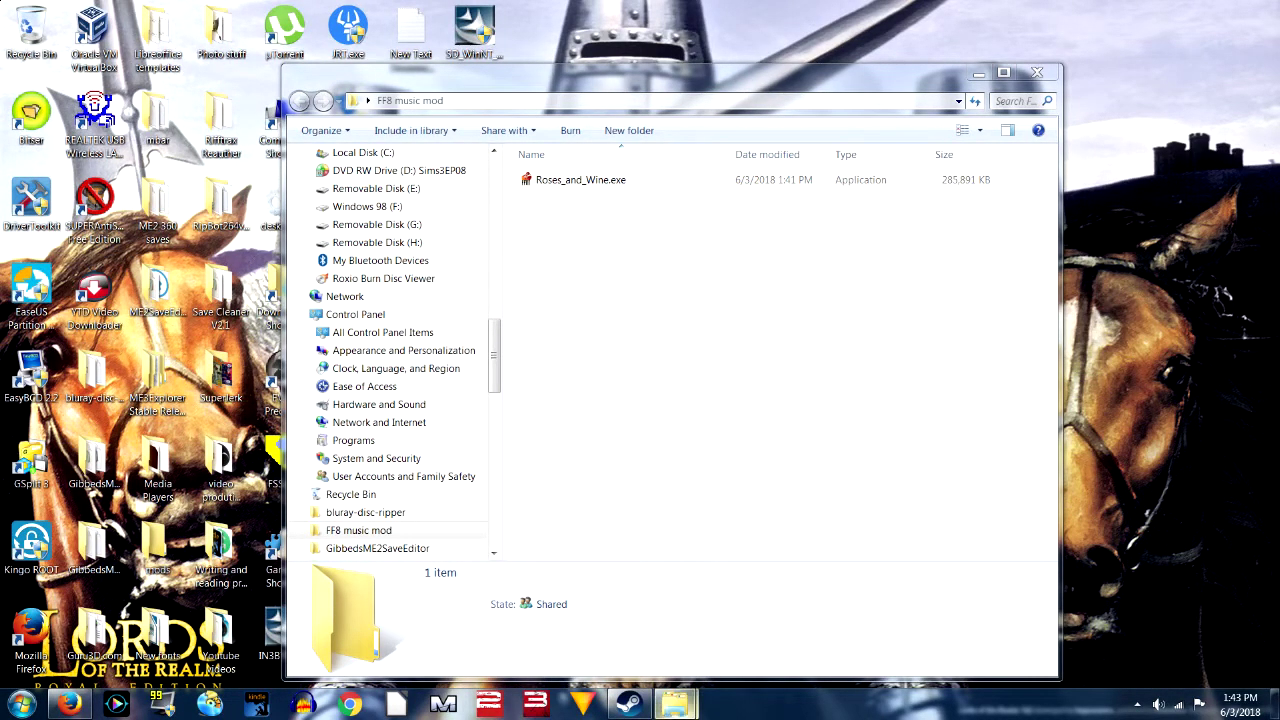
mouse_move(675, 704)
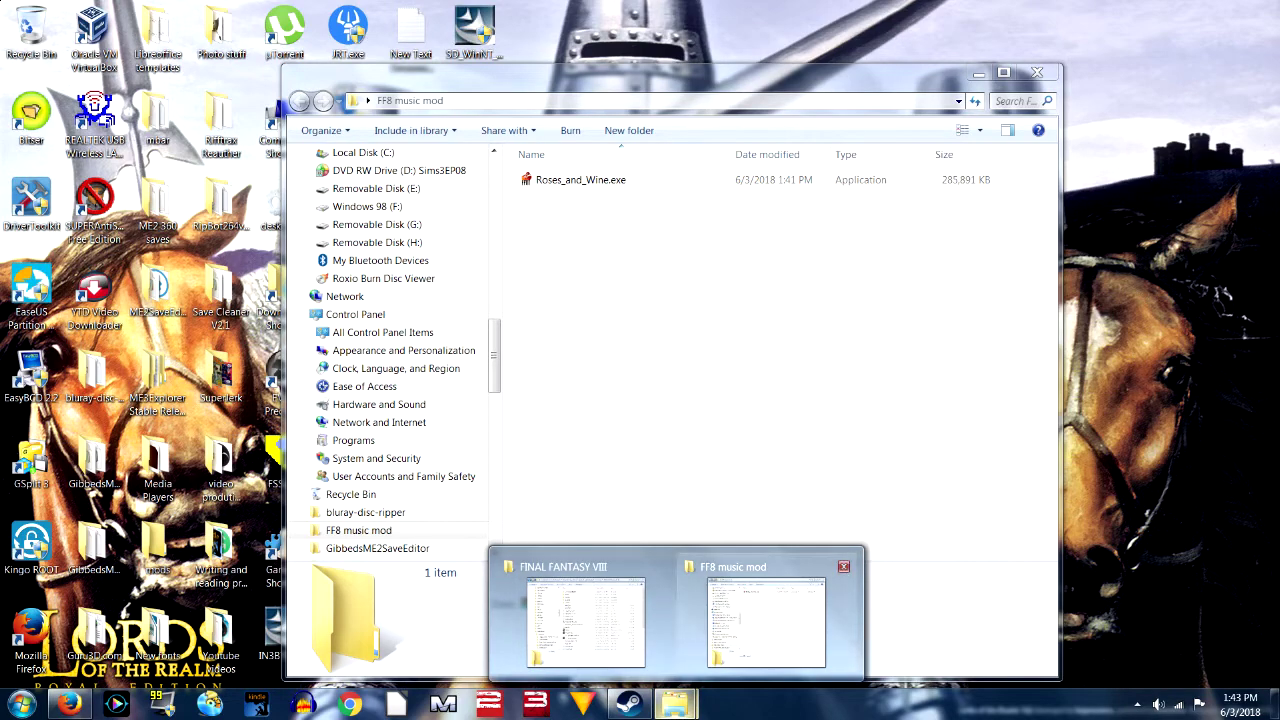
click(766, 615)
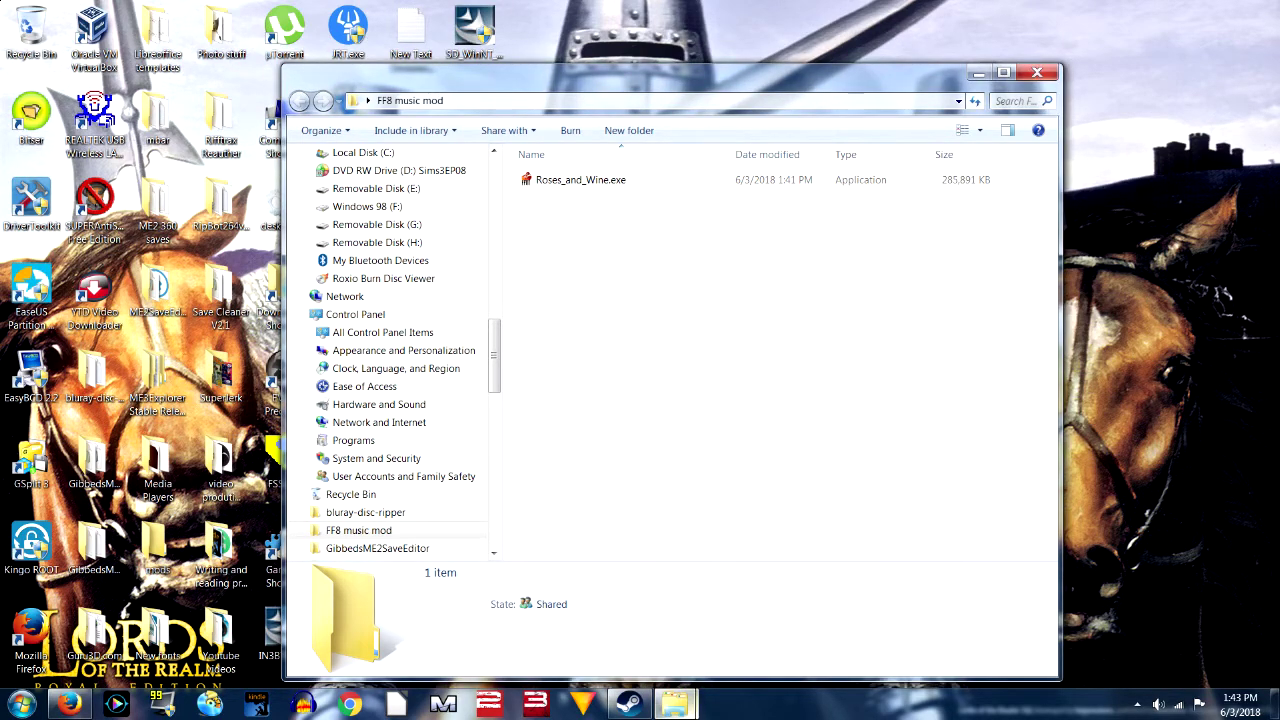
mouse_move(675, 704)
click(577, 620)
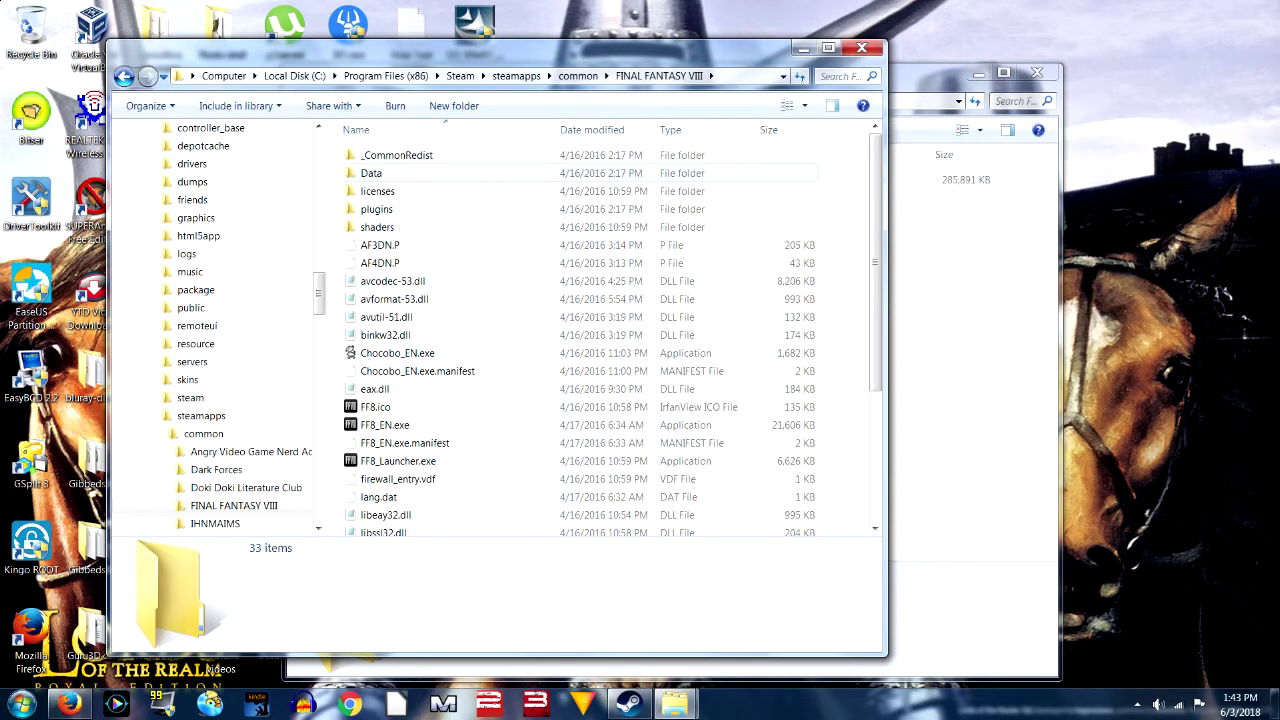
mouse_move(376, 175)
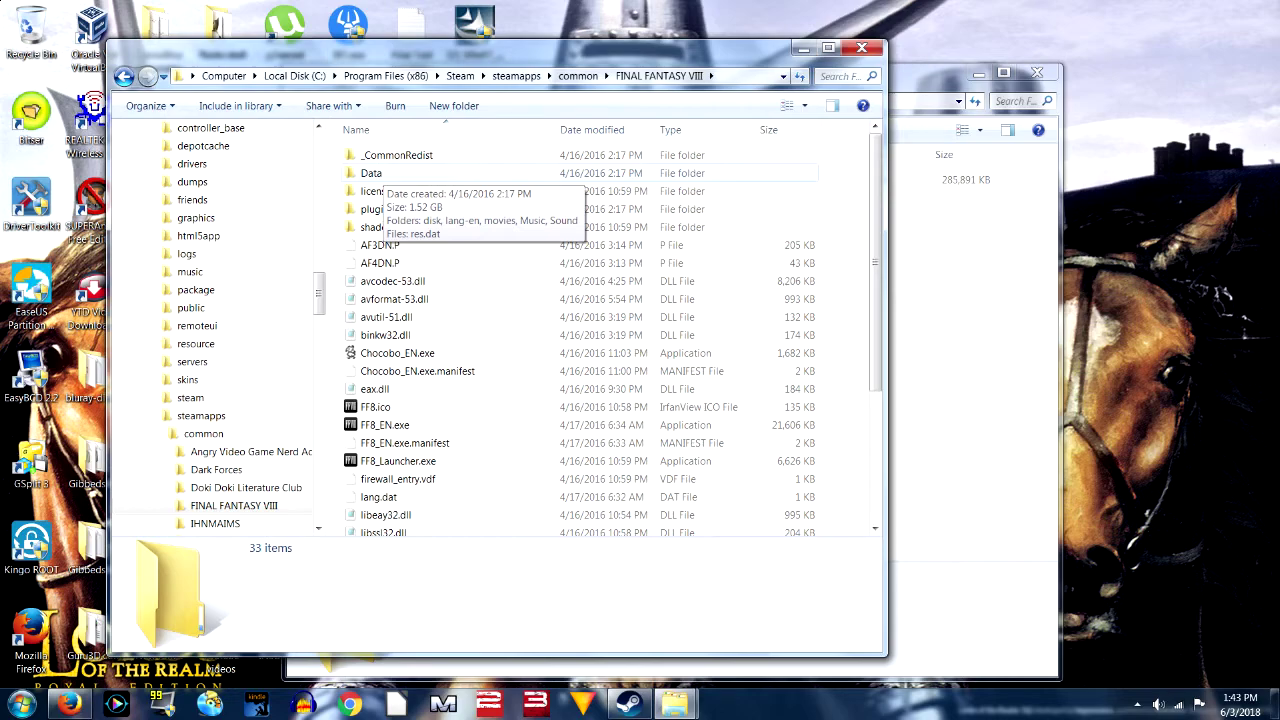
drag(657, 52, 150, 72)
drag(459, 78, 606, 66)
drag(215, 66, 696, 75)
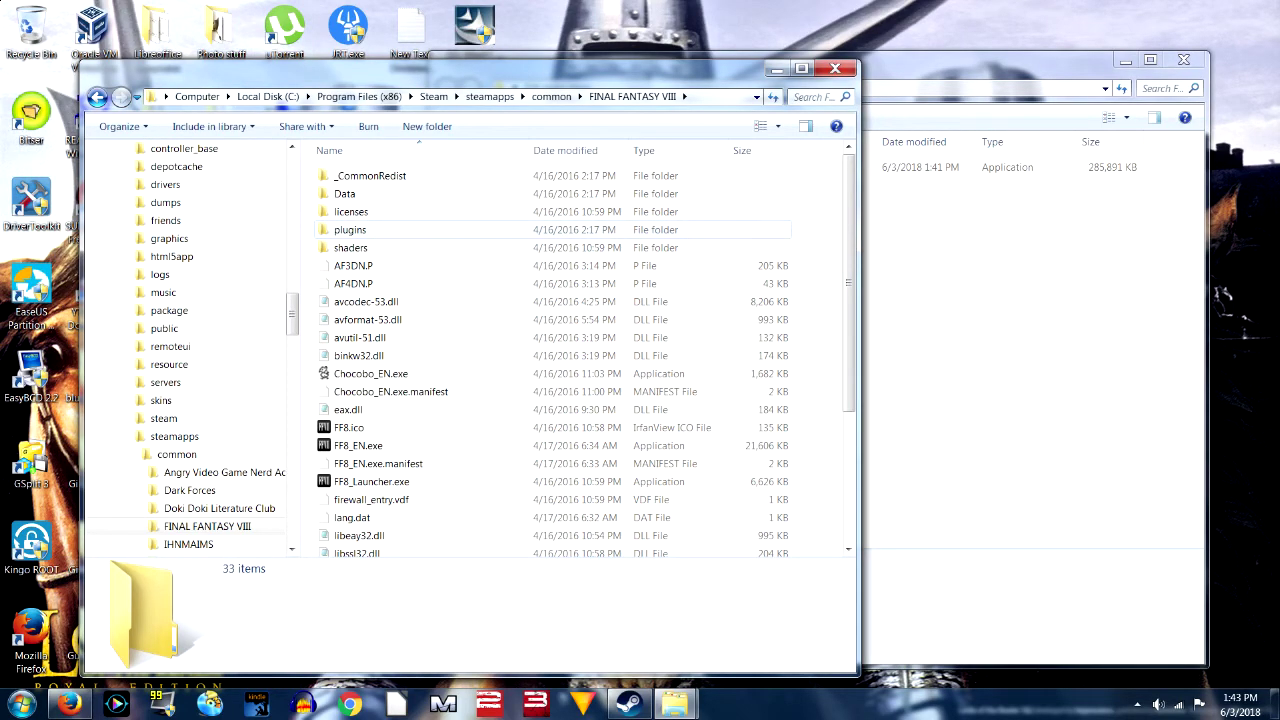
- Copy the Data folder from the FINAL FANTASY VIII folder into the FF8 music mod folder as a backup
right_click(345, 193)
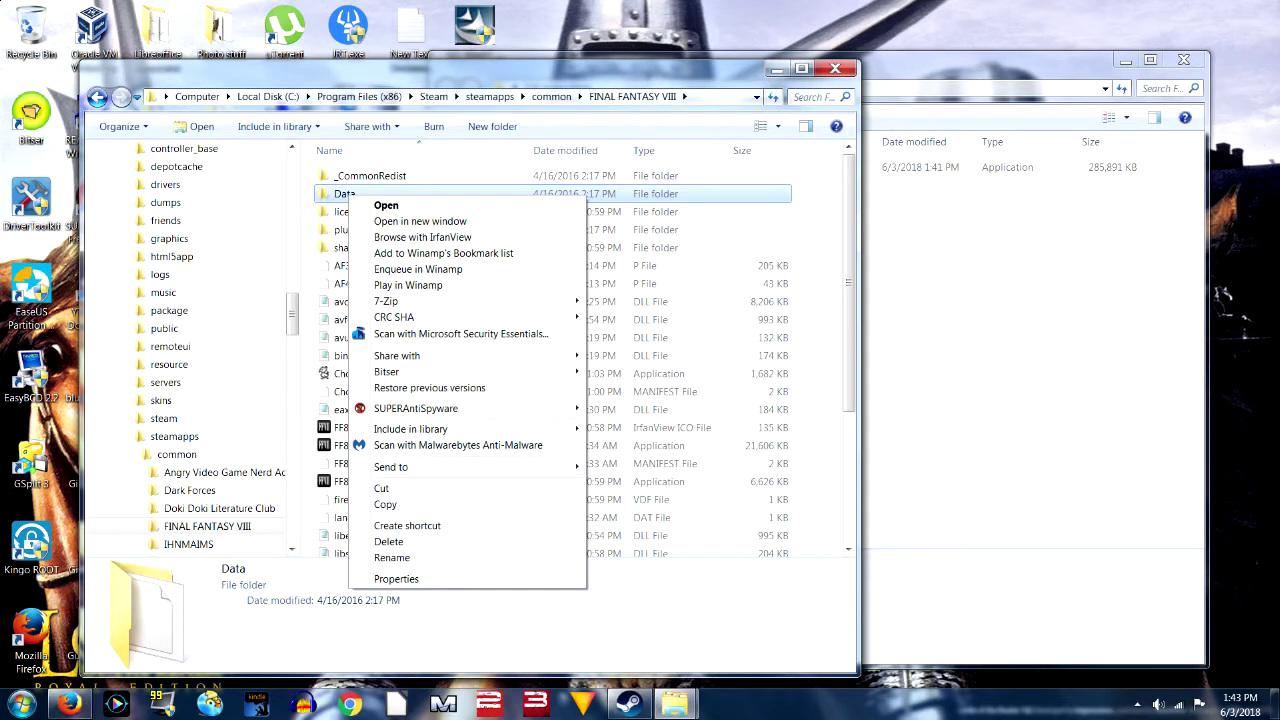
click(385, 504)
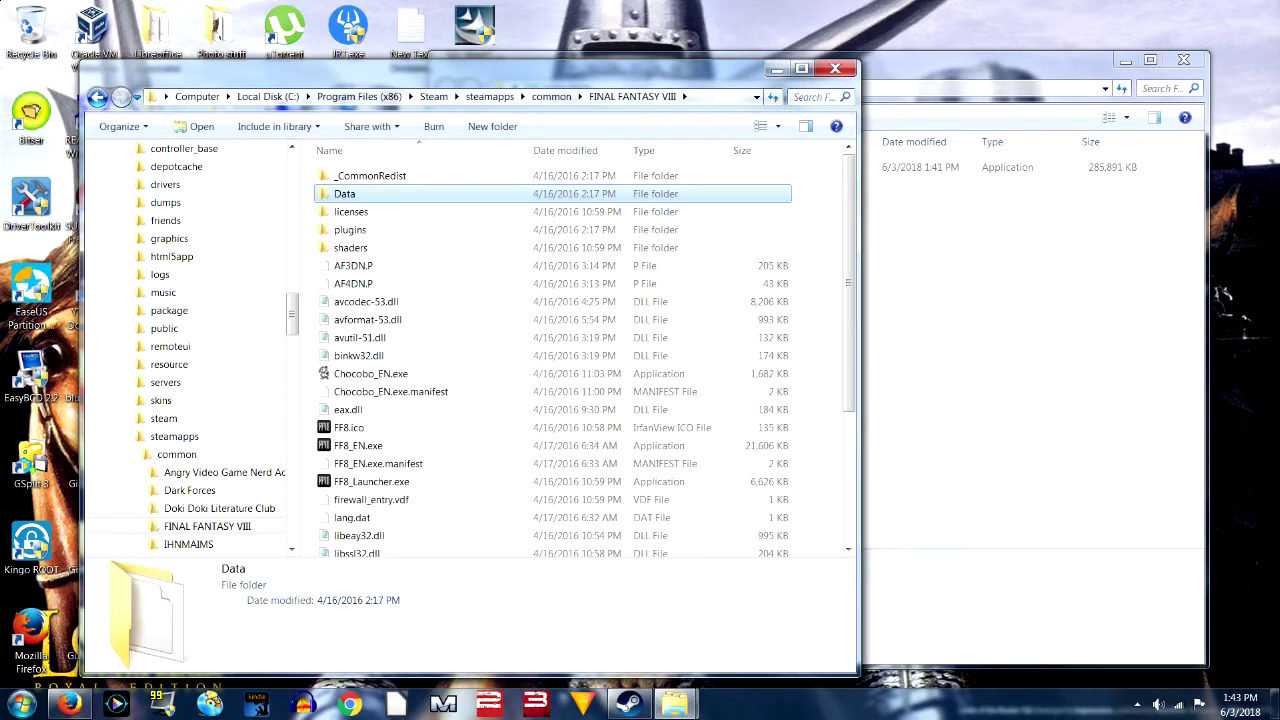
right_click(993, 243)
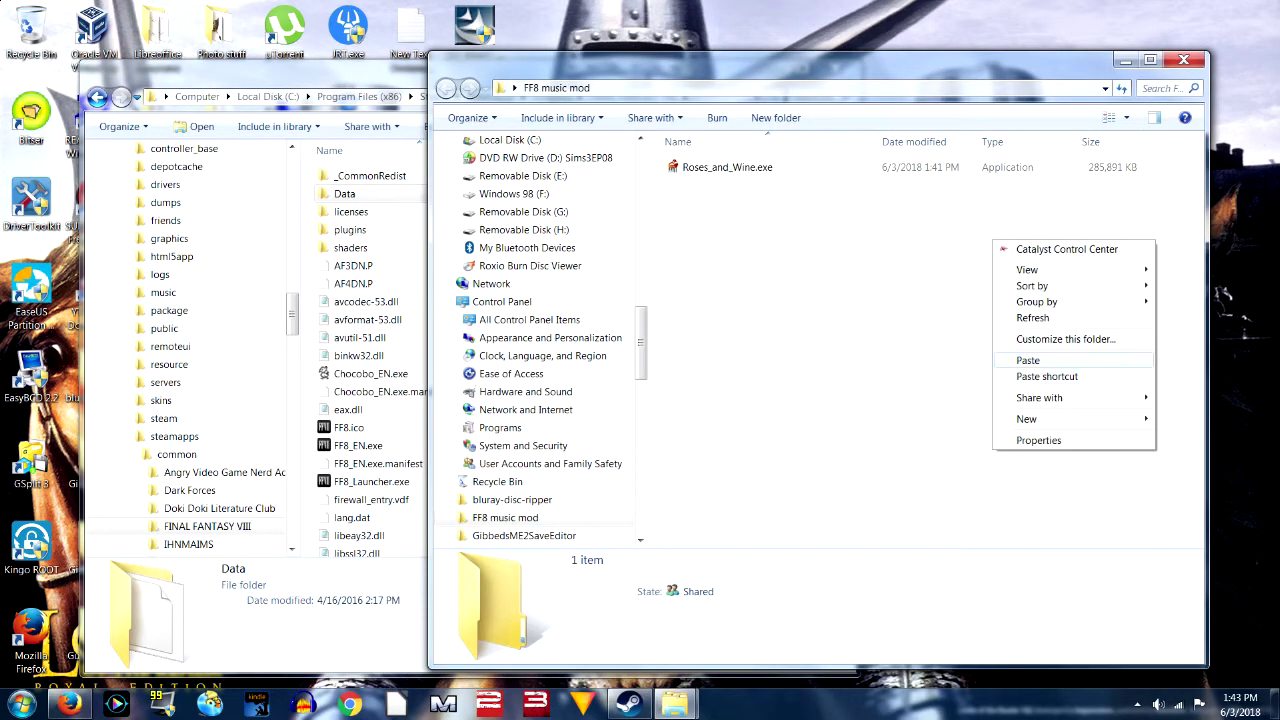
click(1028, 360)
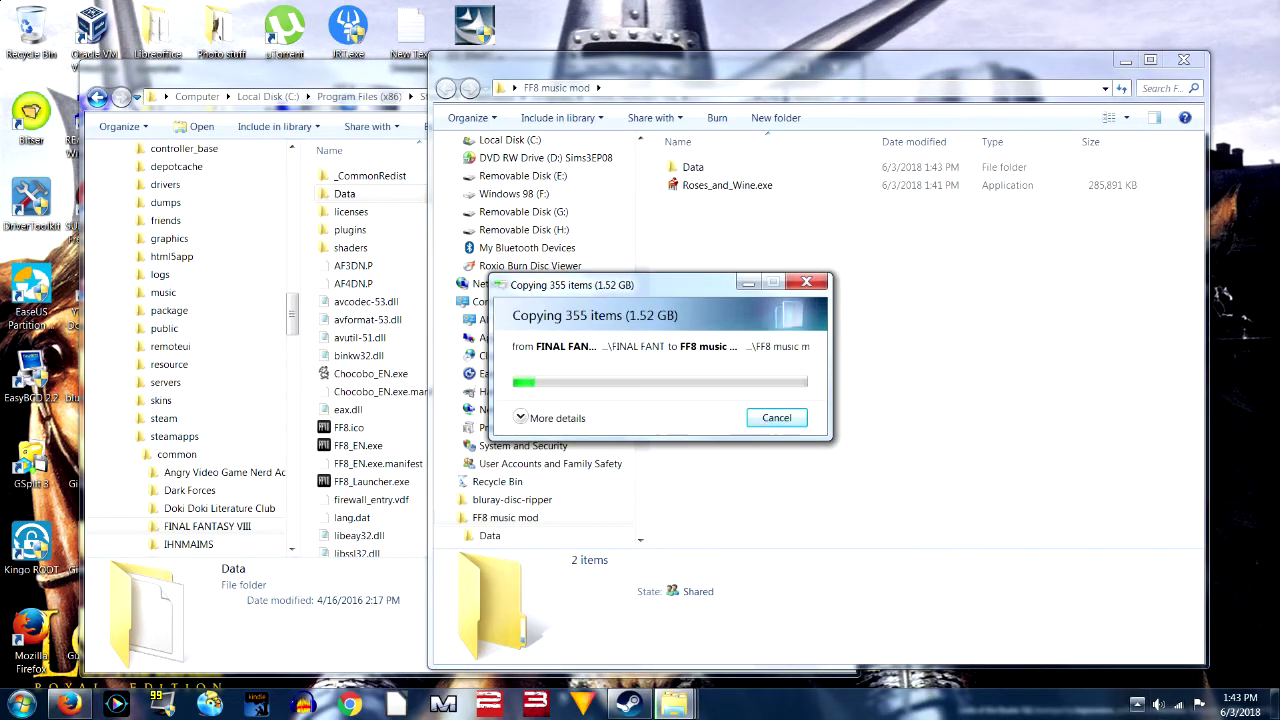
- Check the Steam guide's list of files to back up before installing Roses and Wine
click(1137, 704)
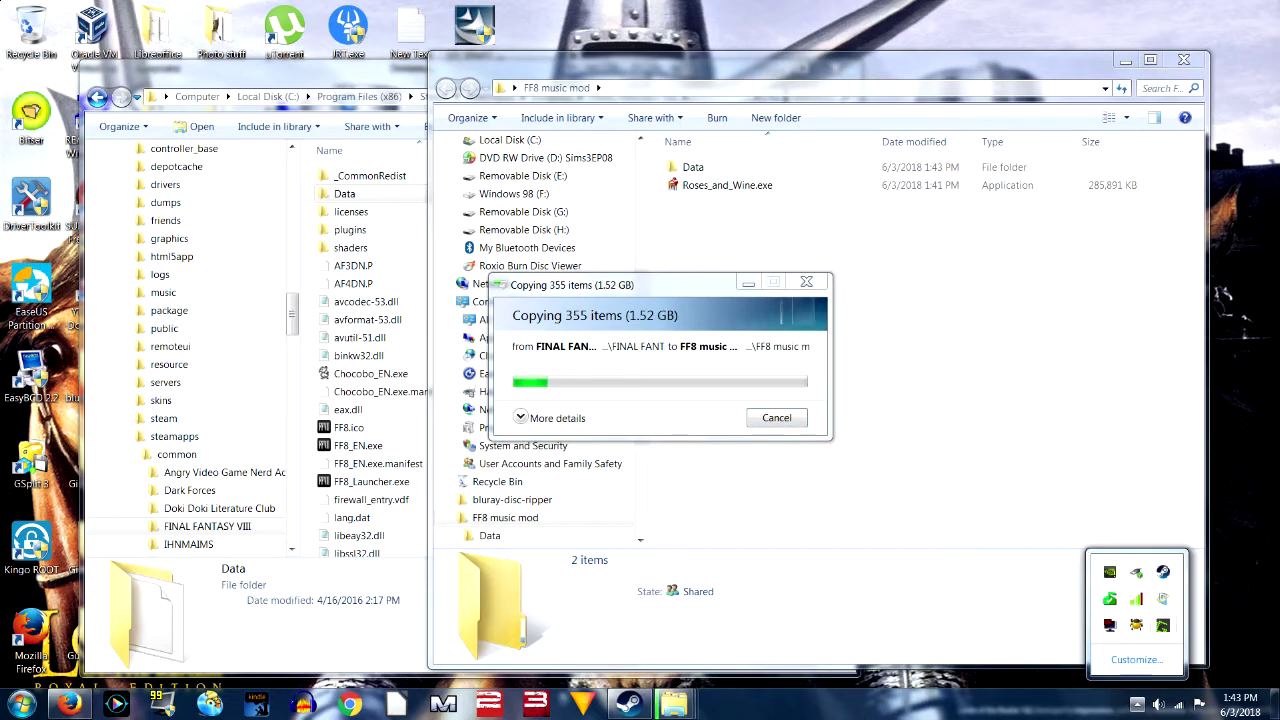
click(628, 704)
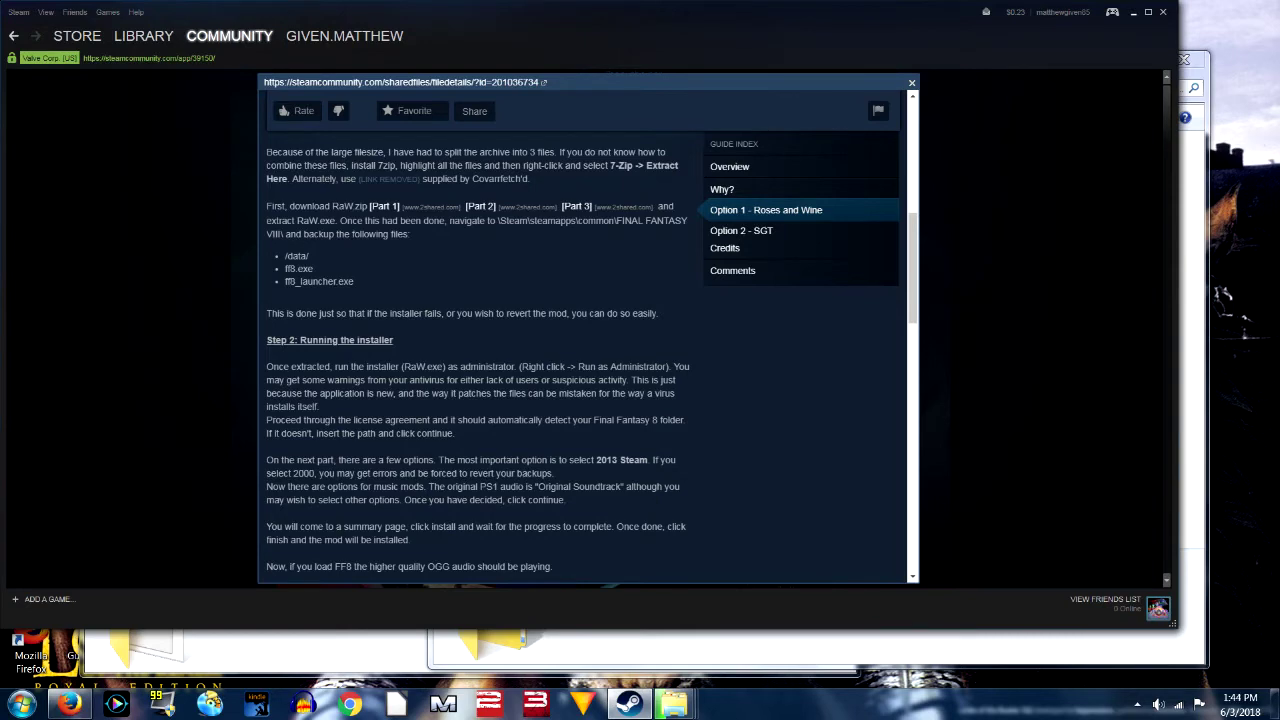
click(628, 704)
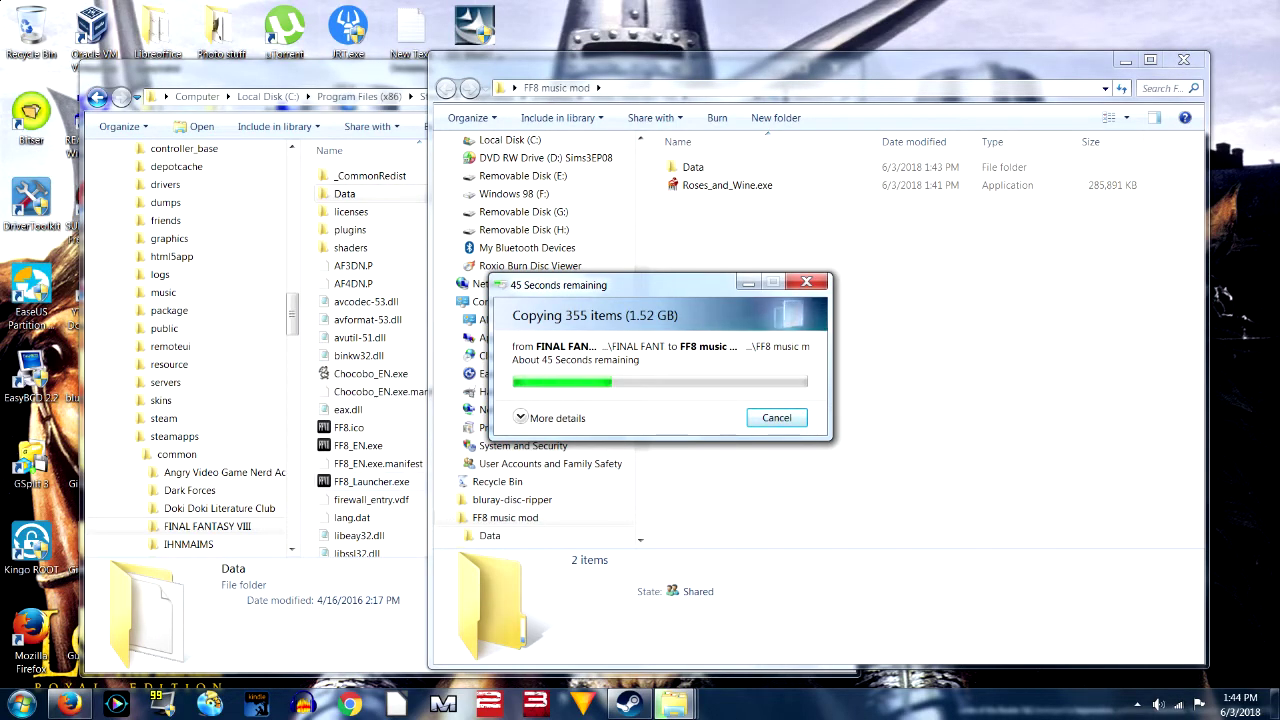
- Copy FF8_Launcher.exe from the FINAL FANTASY VIII folder into the FF8 music mod folder
right_click(373, 481)
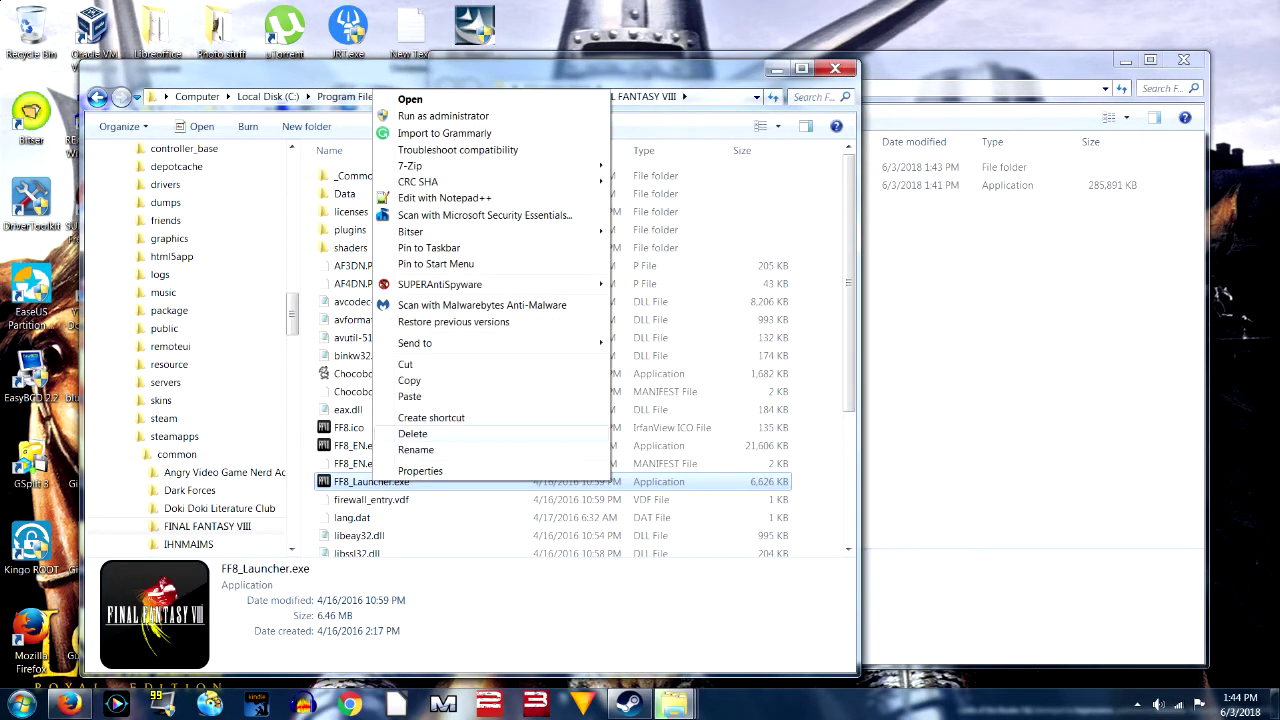
click(409, 380)
right_click(912, 233)
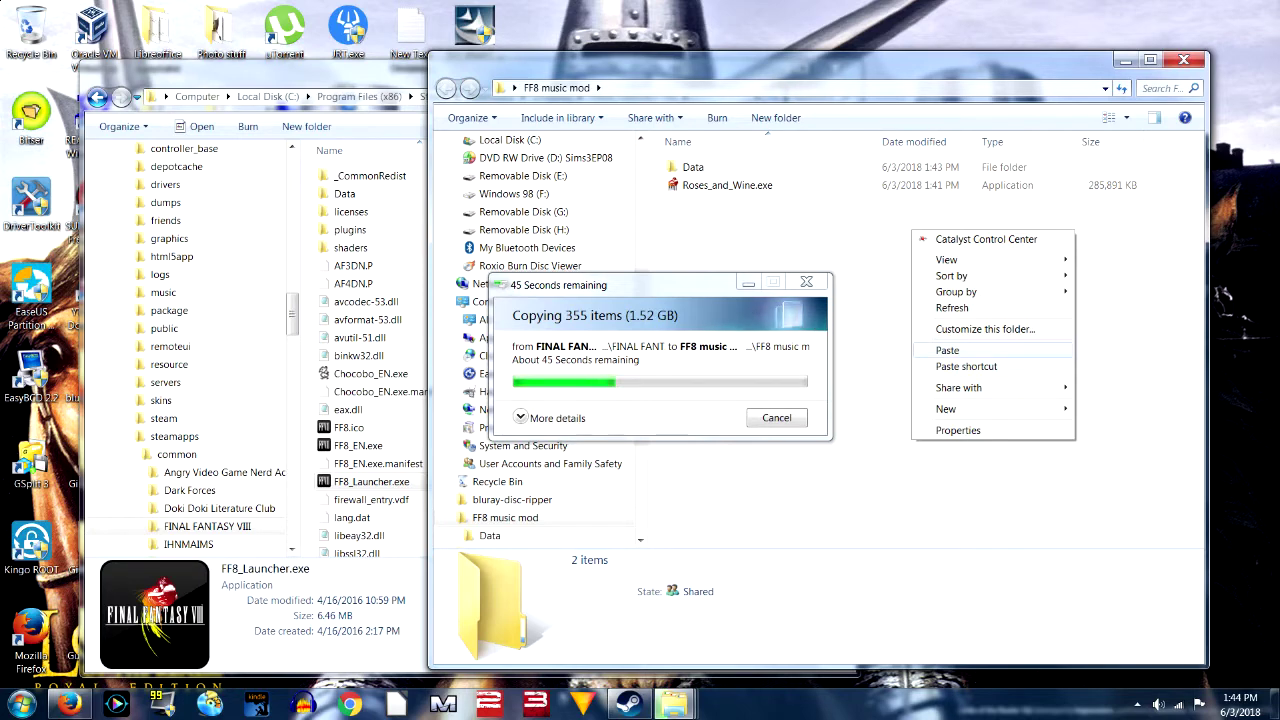
click(947, 350)
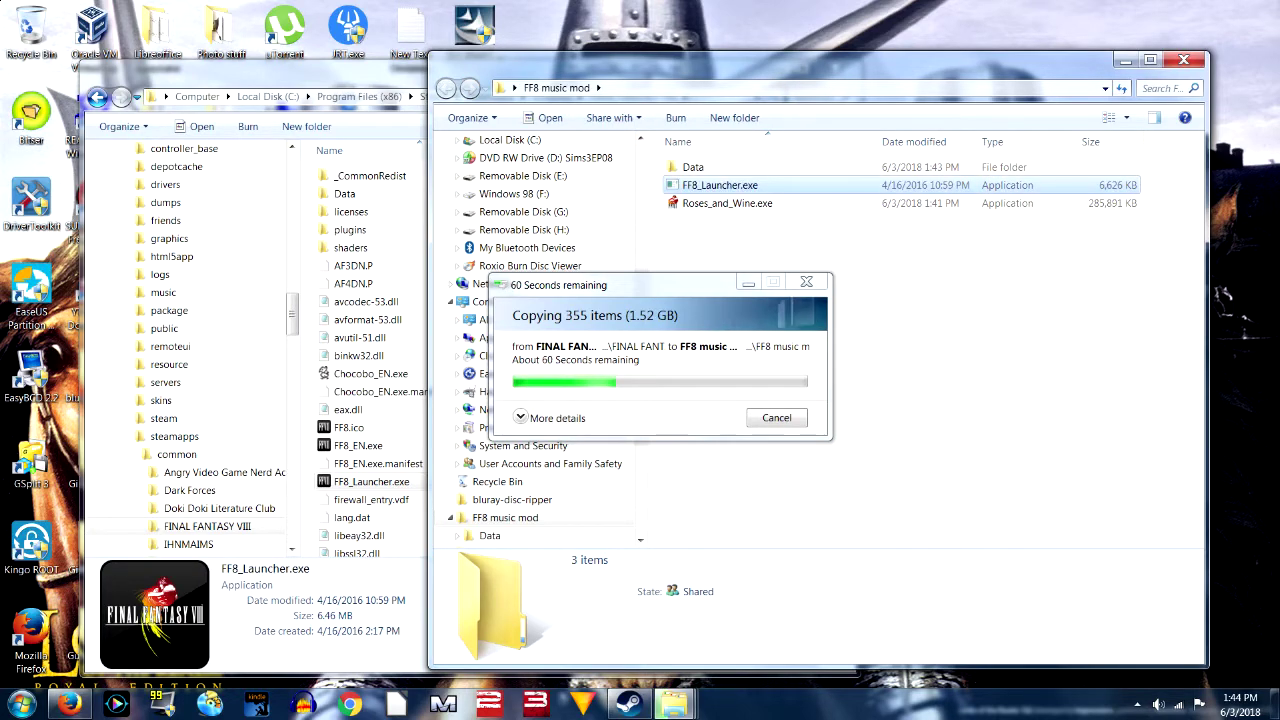
- Copy FF8_EN.exe from the FINAL FANTASY VIII folder into the FF8 music mod folder, minimizing the game folder window
click(371, 481)
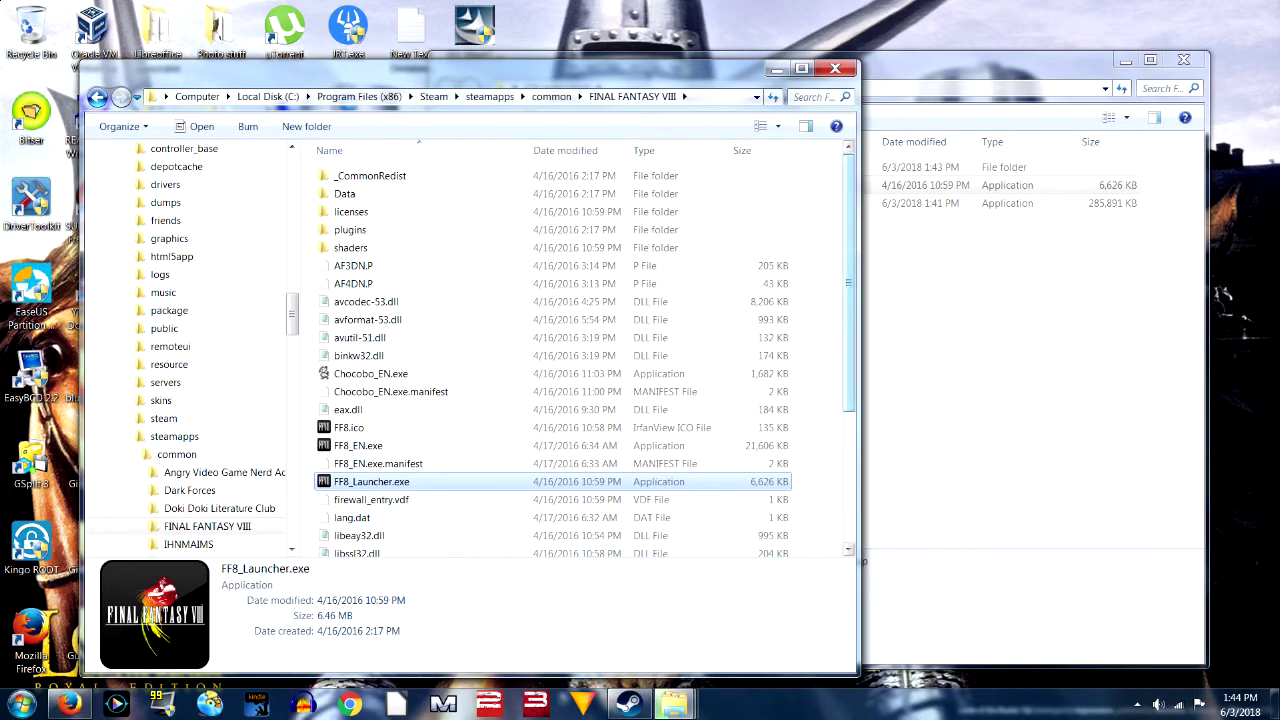
scroll(580, 355, down, 4)
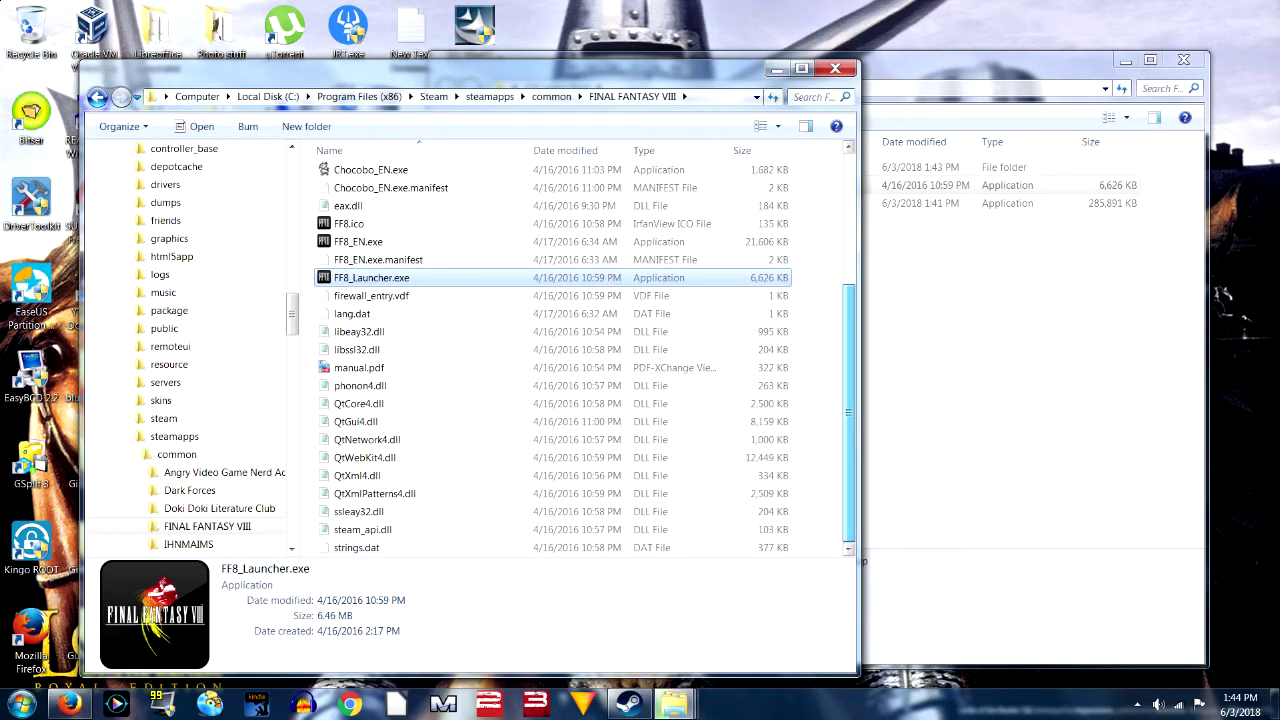
scroll(580, 355, up, 3)
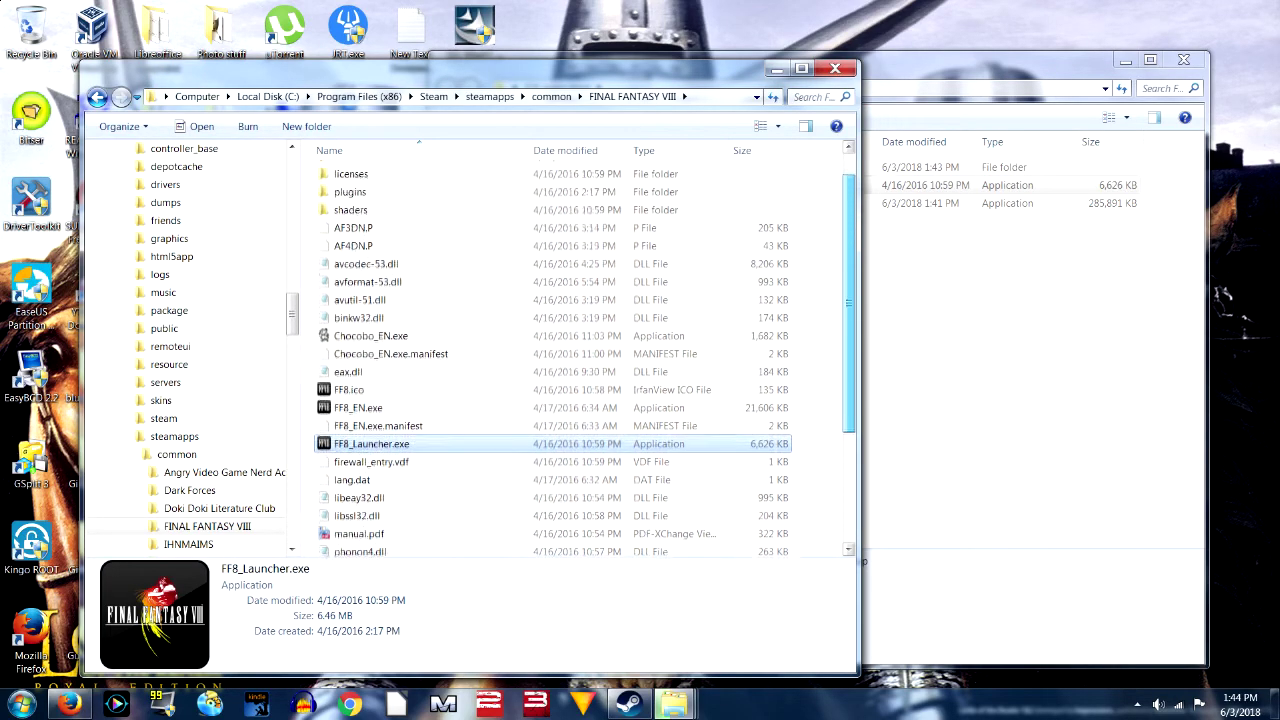
scroll(580, 355, up, 1)
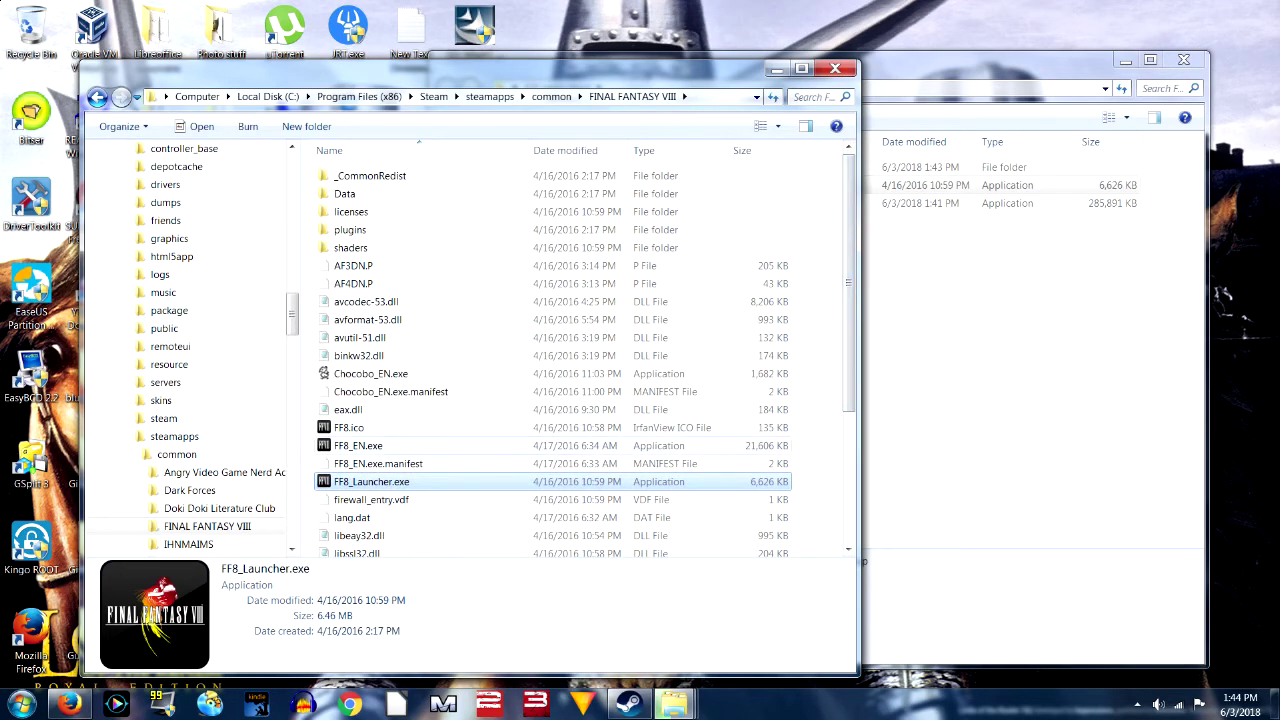
right_click(346, 447)
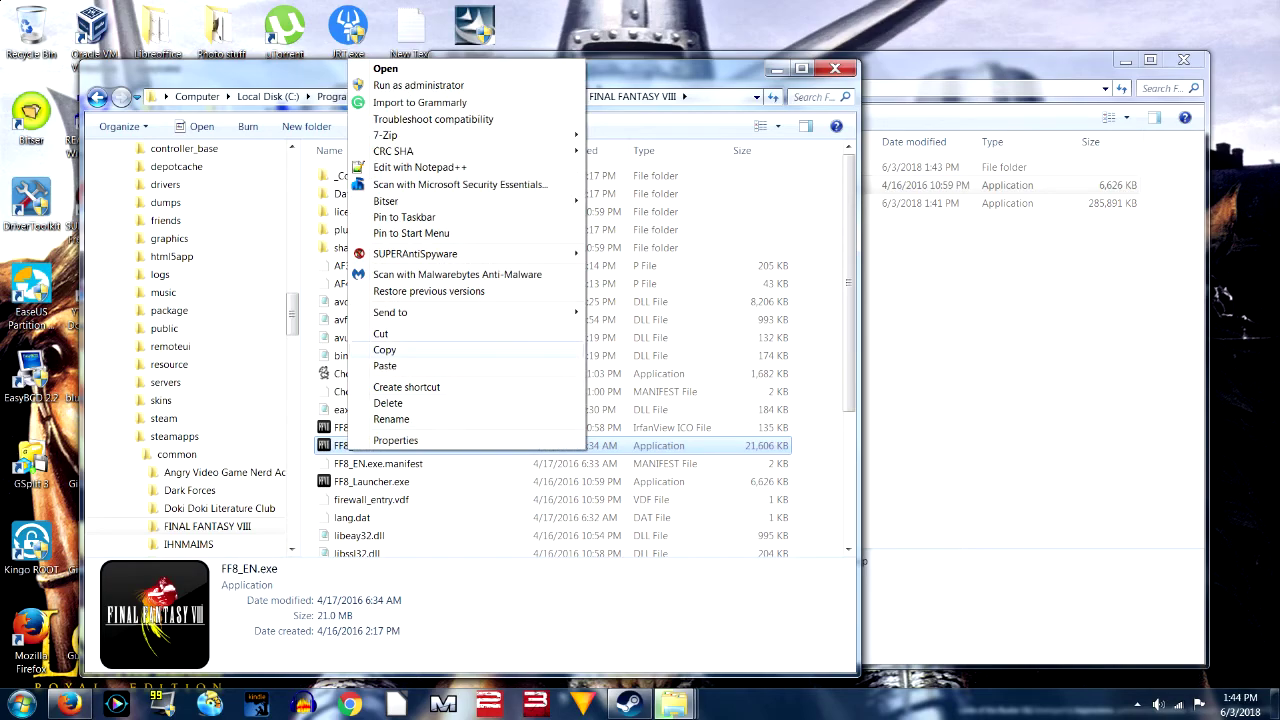
click(384, 349)
drag(696, 83, 491, 95)
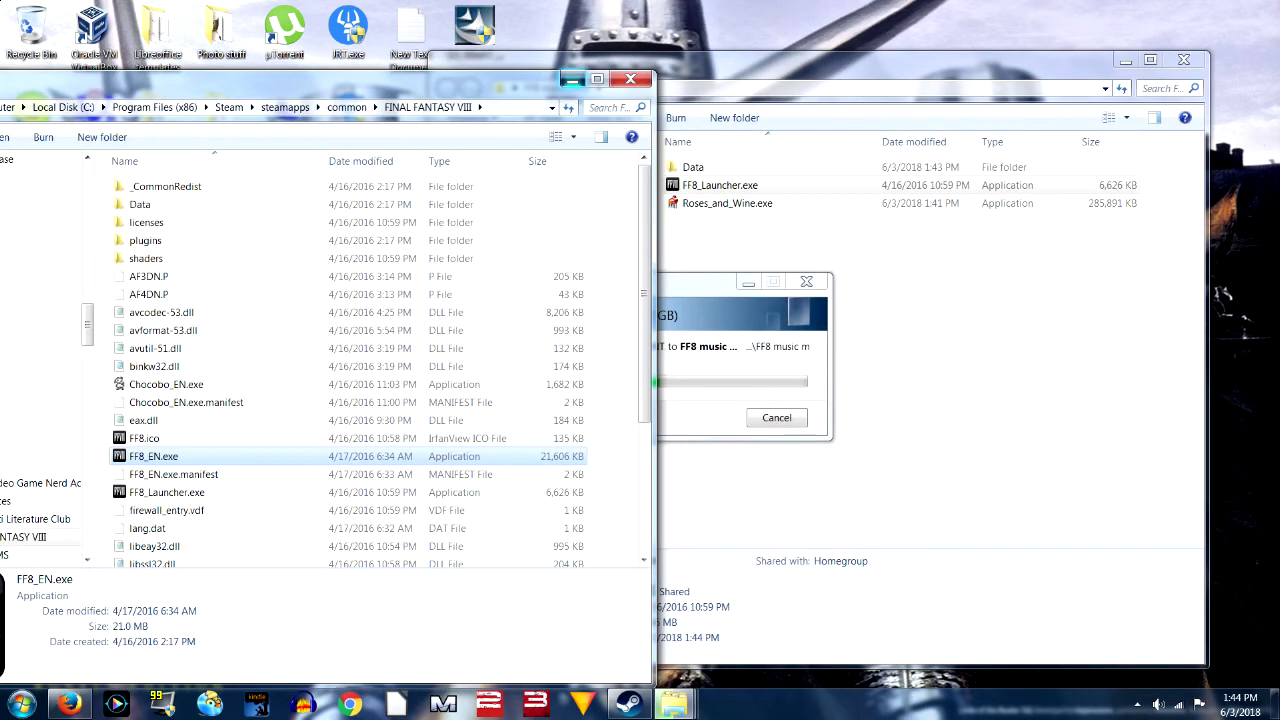
click(572, 79)
right_click(771, 231)
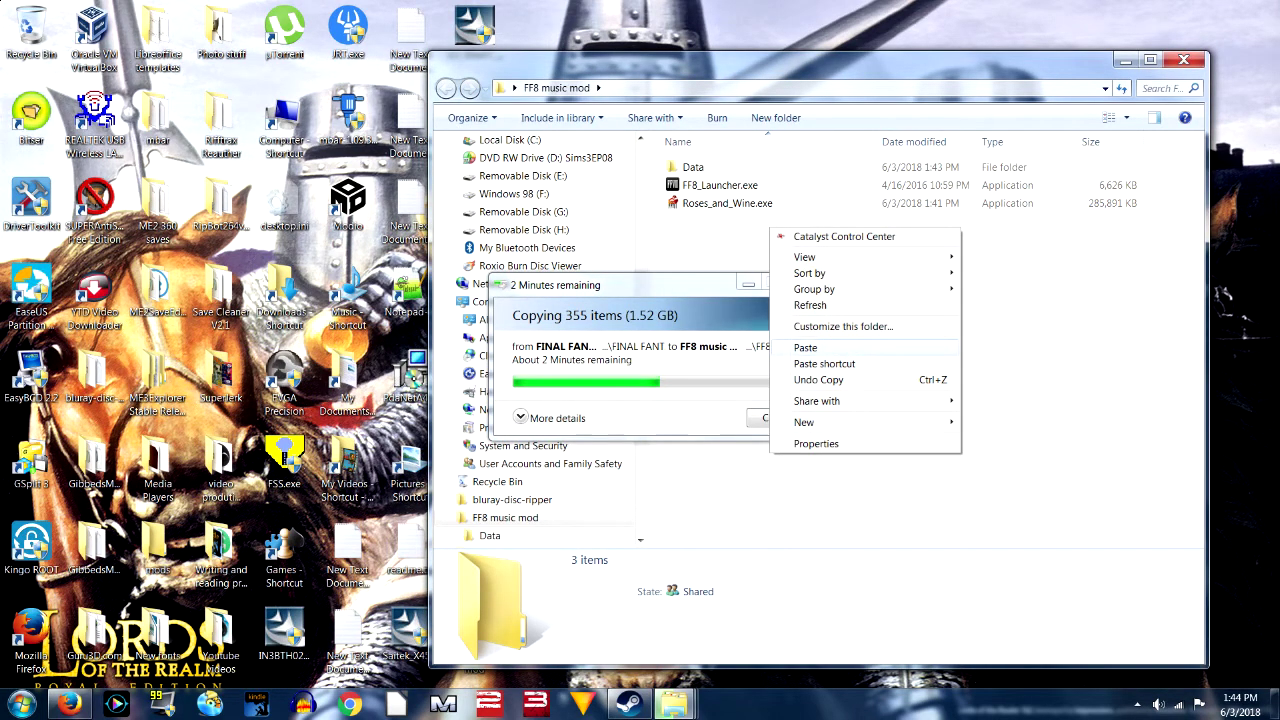
click(805, 347)
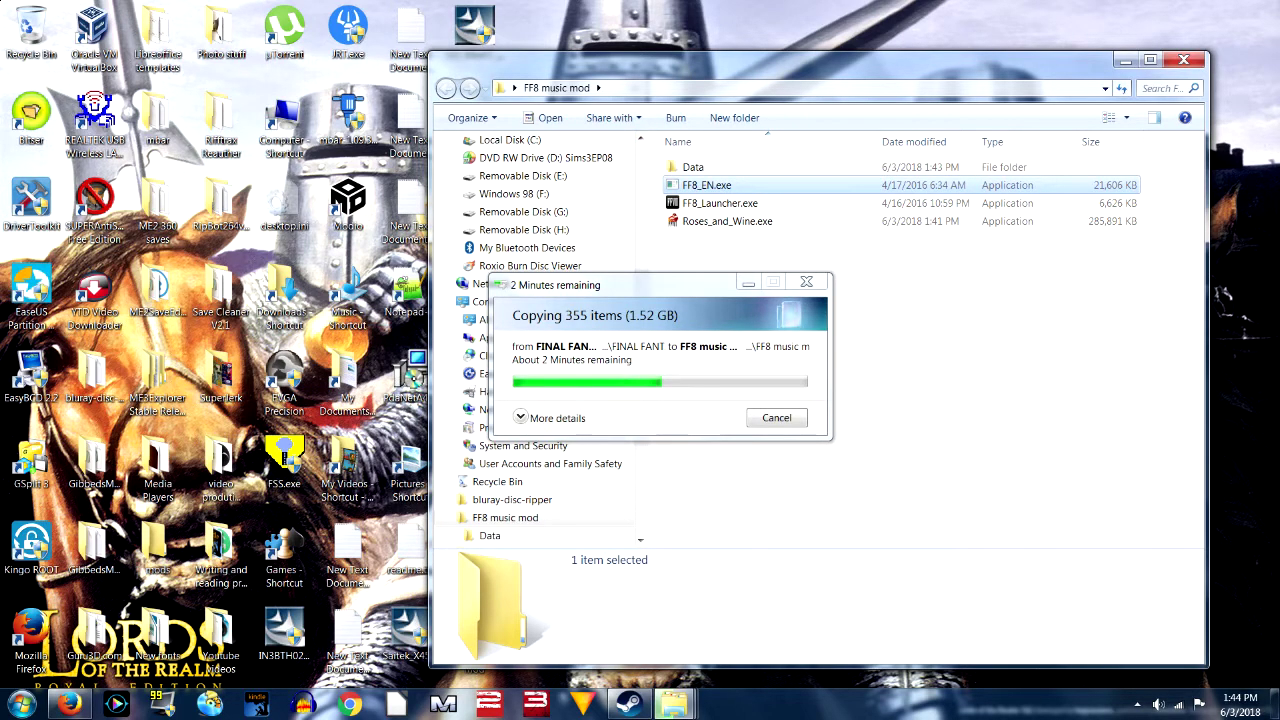
- Switch to Steam, close the mod guide and view FINAL FANTASY VIII in the games library
mouse_move(673, 704)
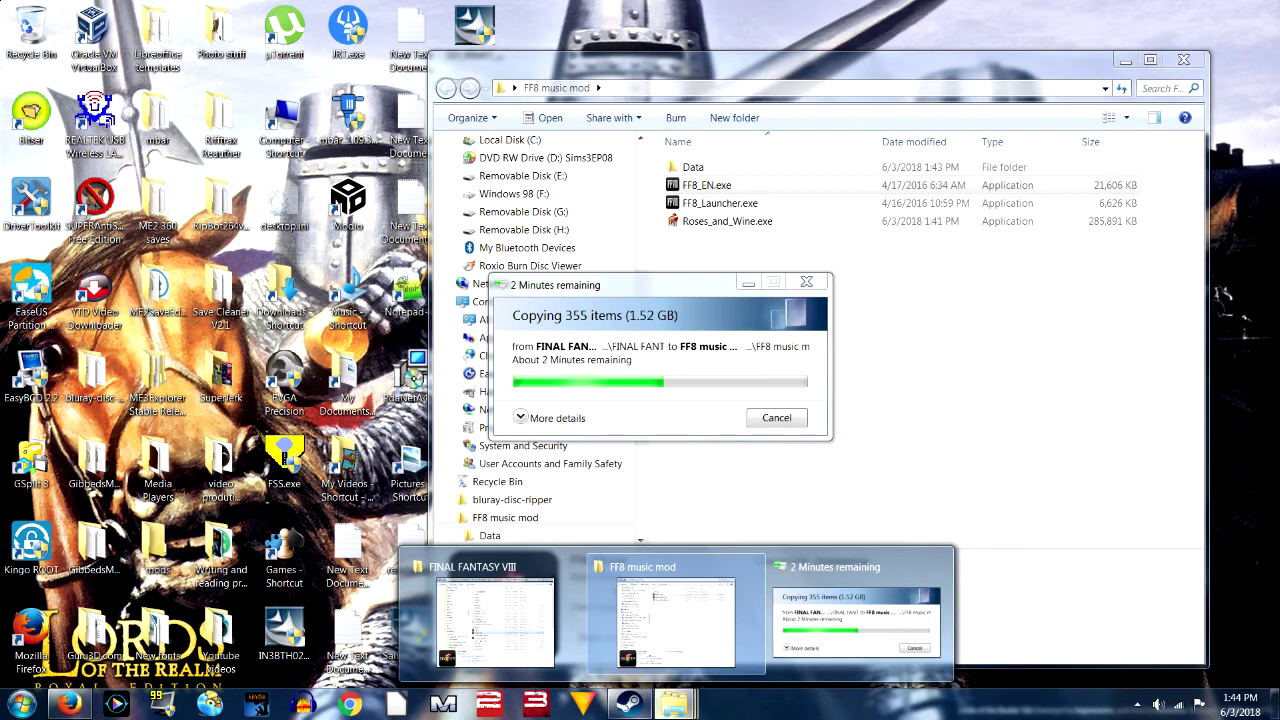
click(628, 704)
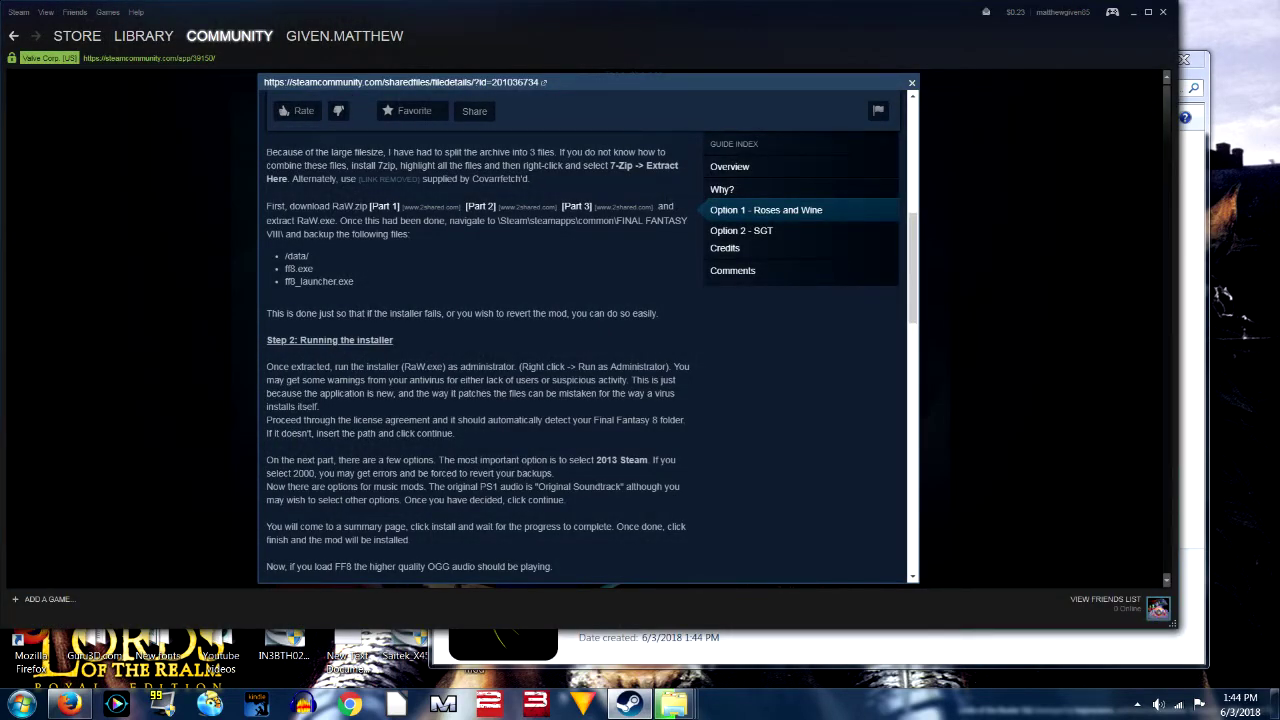
key(Escape)
scroll(584, 328, up, 5)
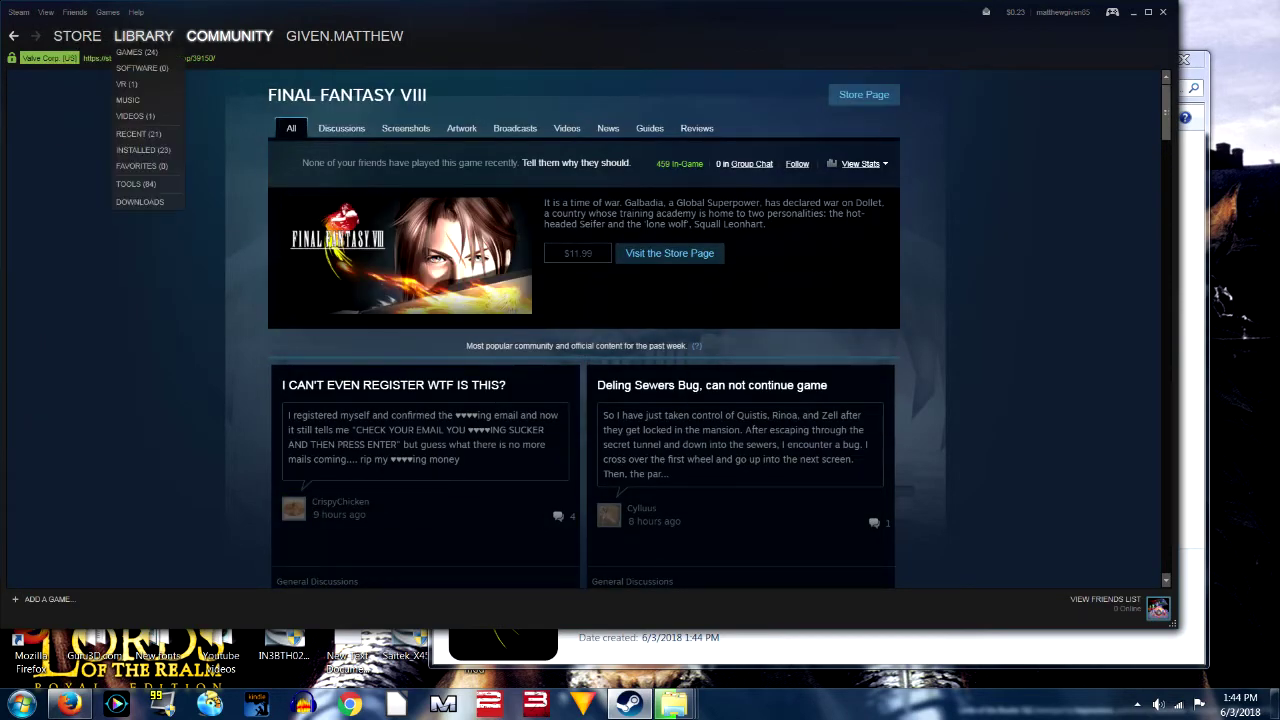
click(134, 52)
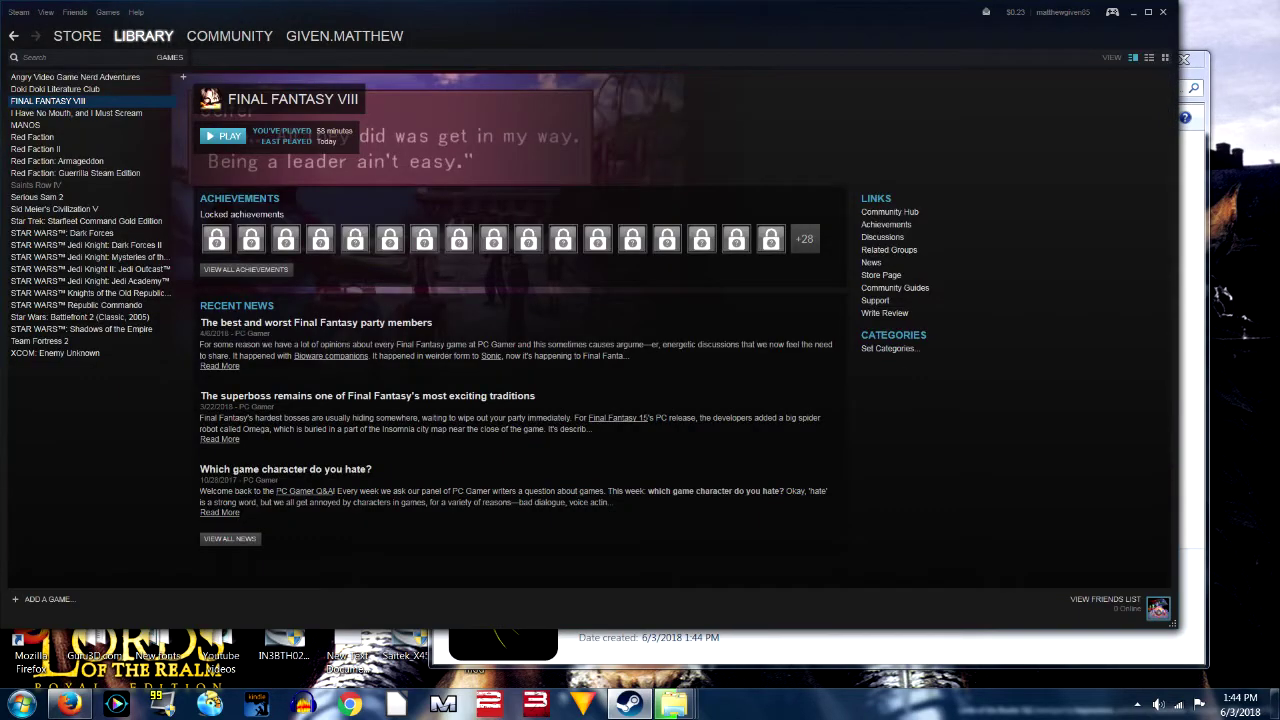
- Close the Steam window and exit Steam completely so it no longer runs in the background
click(1163, 12)
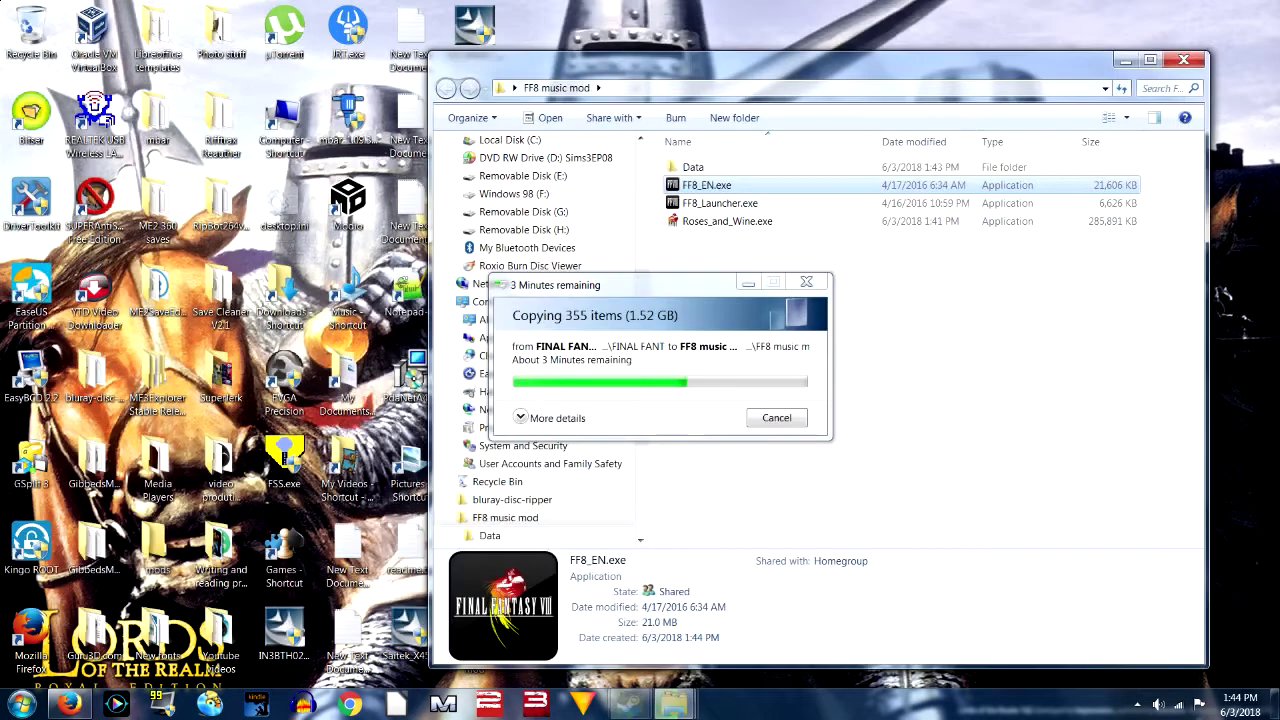
click(1136, 704)
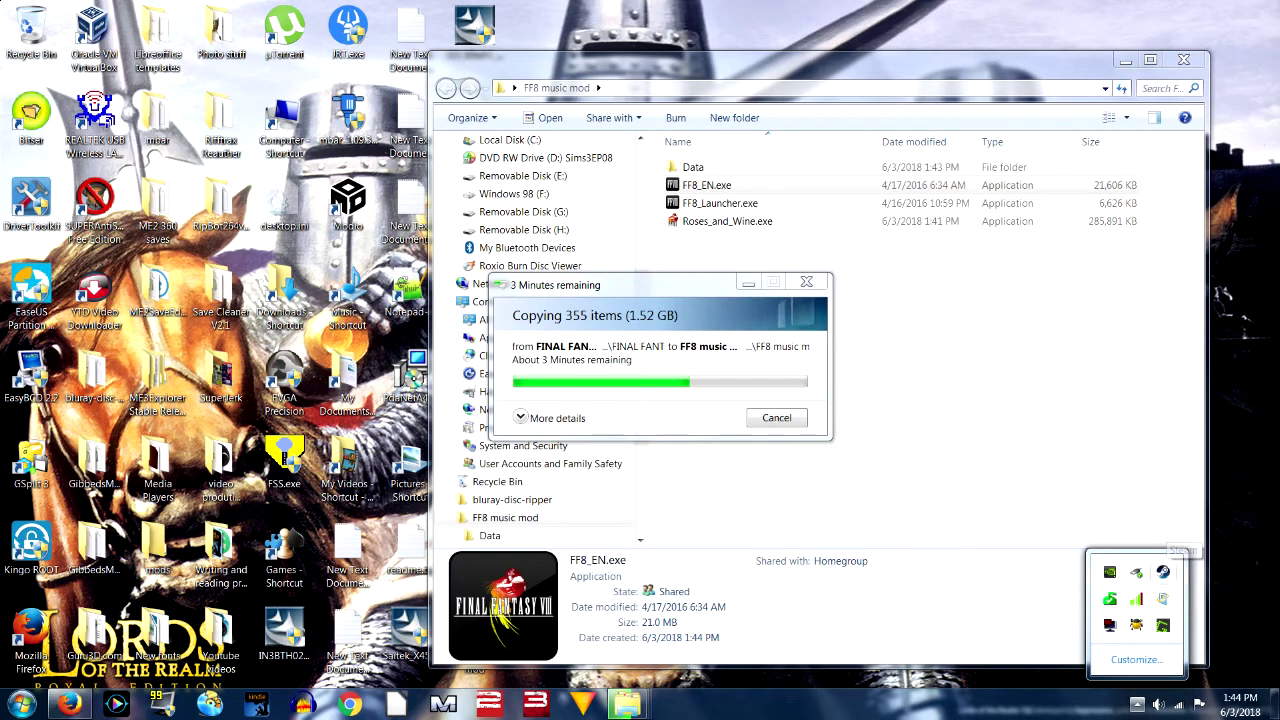
right_click(1163, 571)
click(1105, 541)
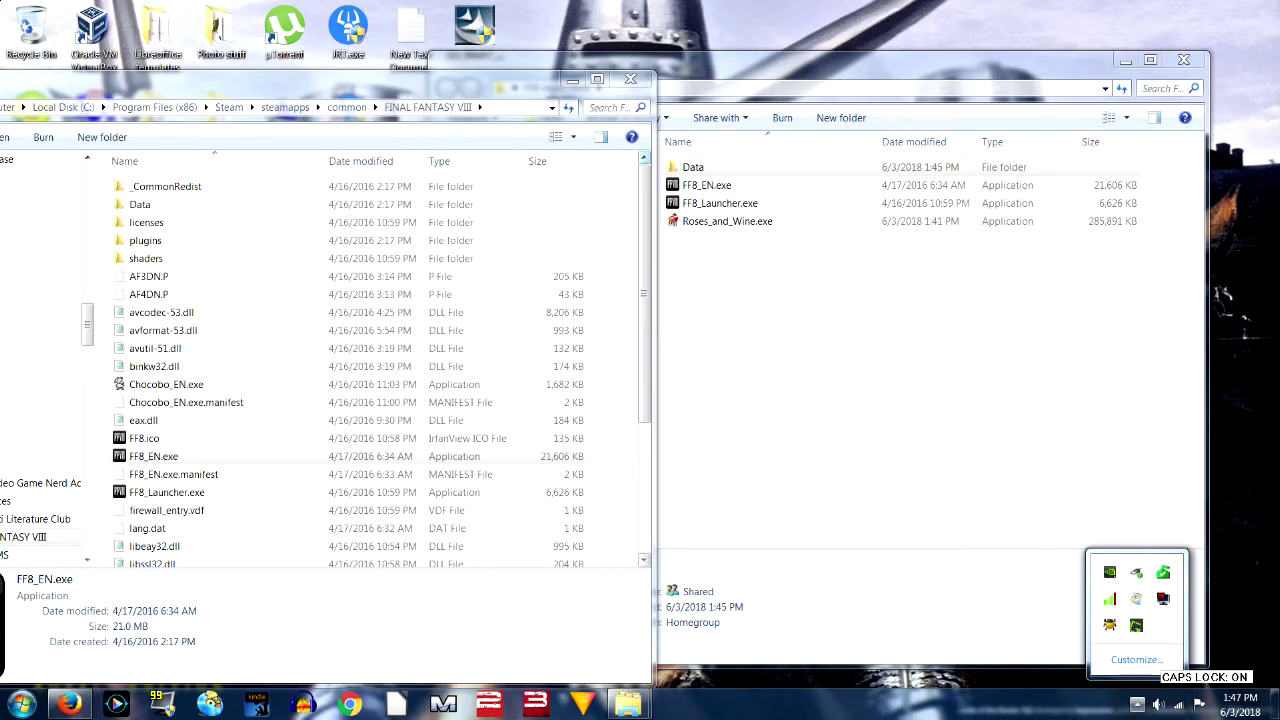
key(Escape)
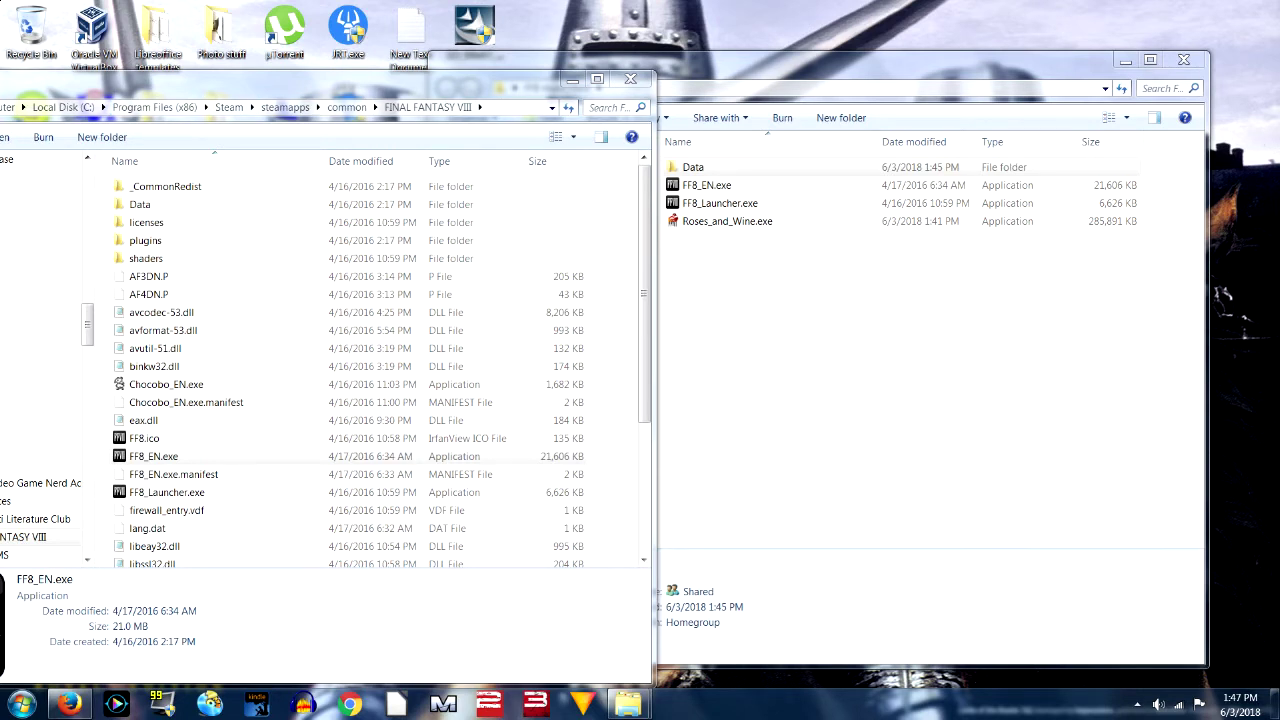
- Close the FINAL FANTASY VIII folder window and run Roses_and_Wine.exe from the FF8 music mod folder, allowing the unverified publisher
click(630, 79)
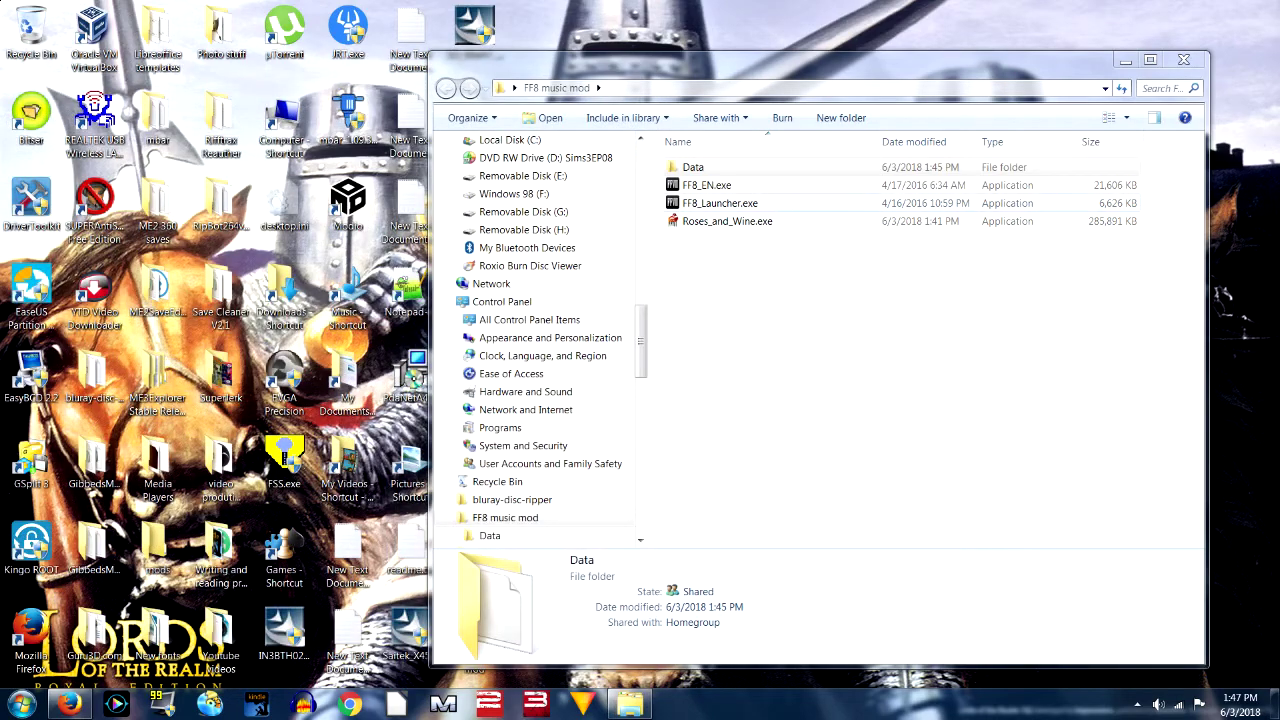
click(727, 221)
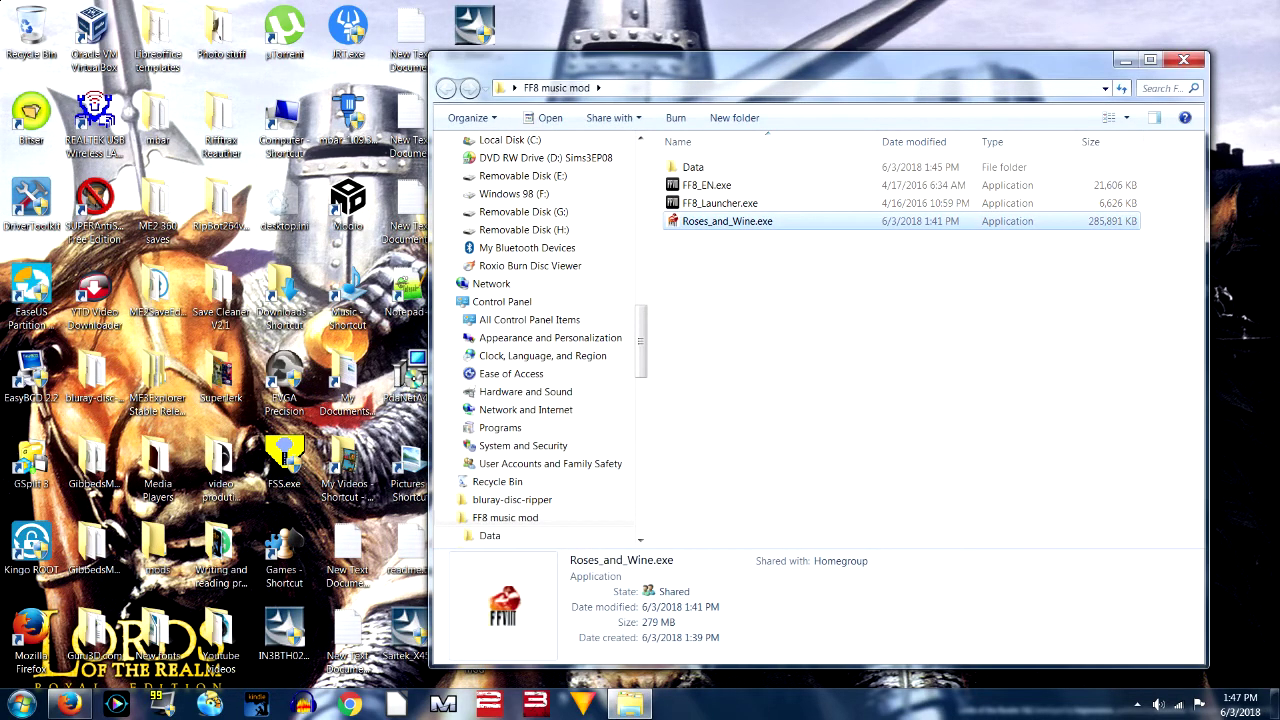
key(Return)
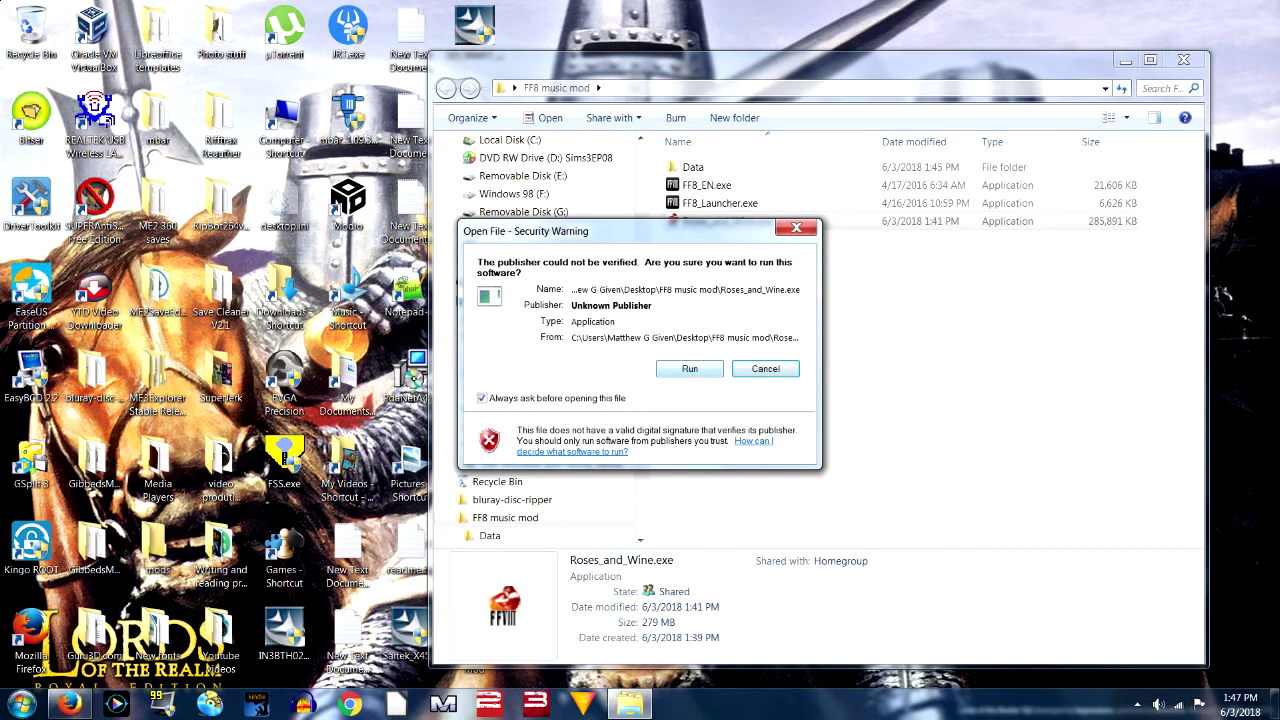
key(Tab)
key(Return)
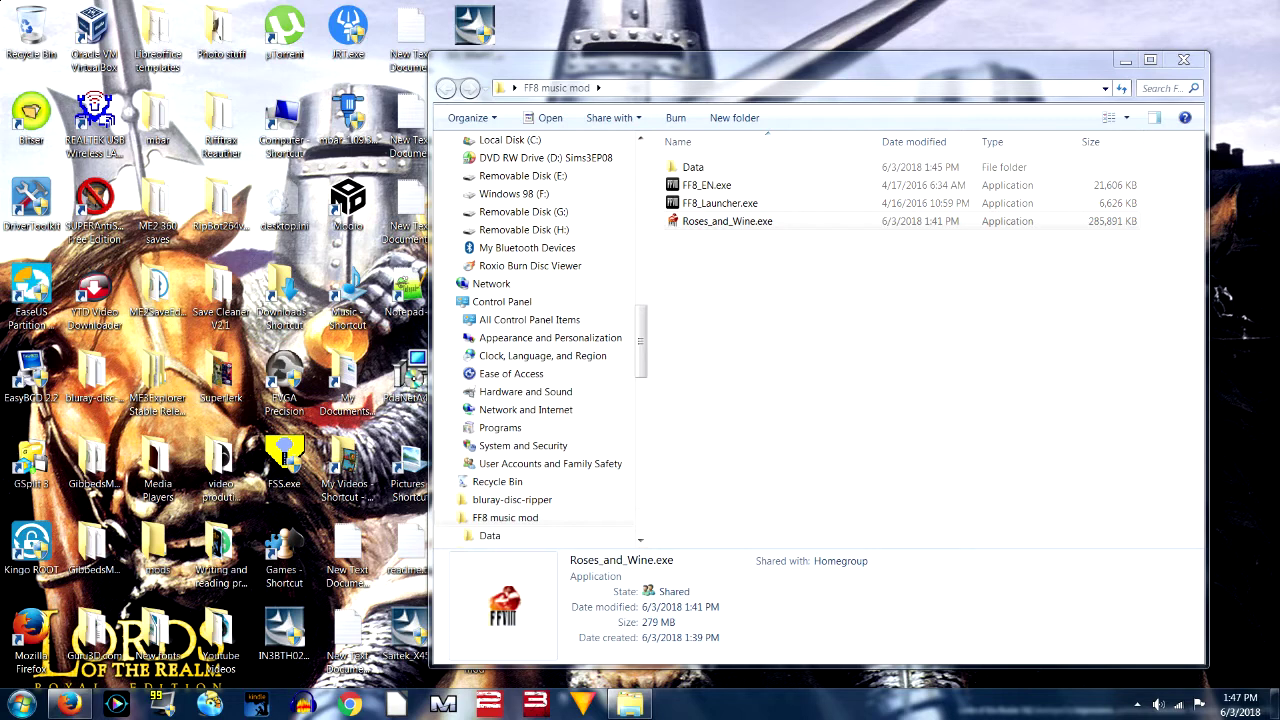
click(1137, 704)
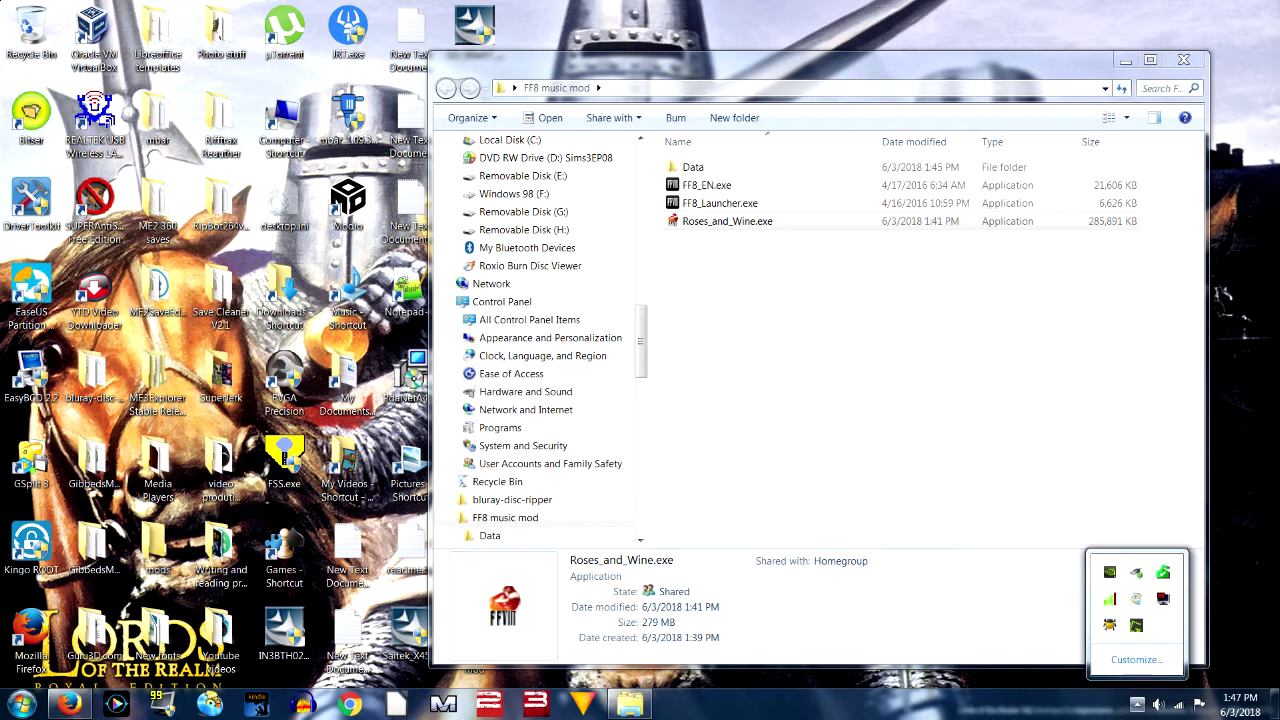
key(Escape)
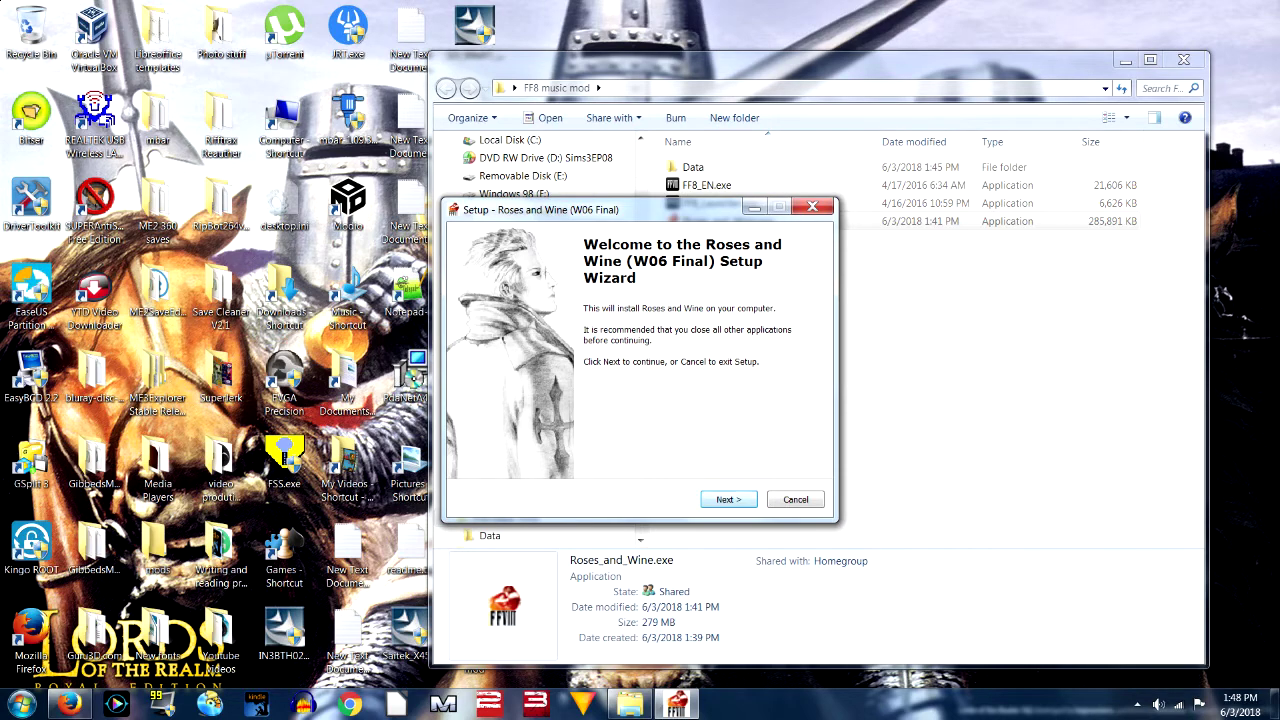
- Accept the Roses and Wine license agreement and try to continue past the destination page without a folder path
key(Return)
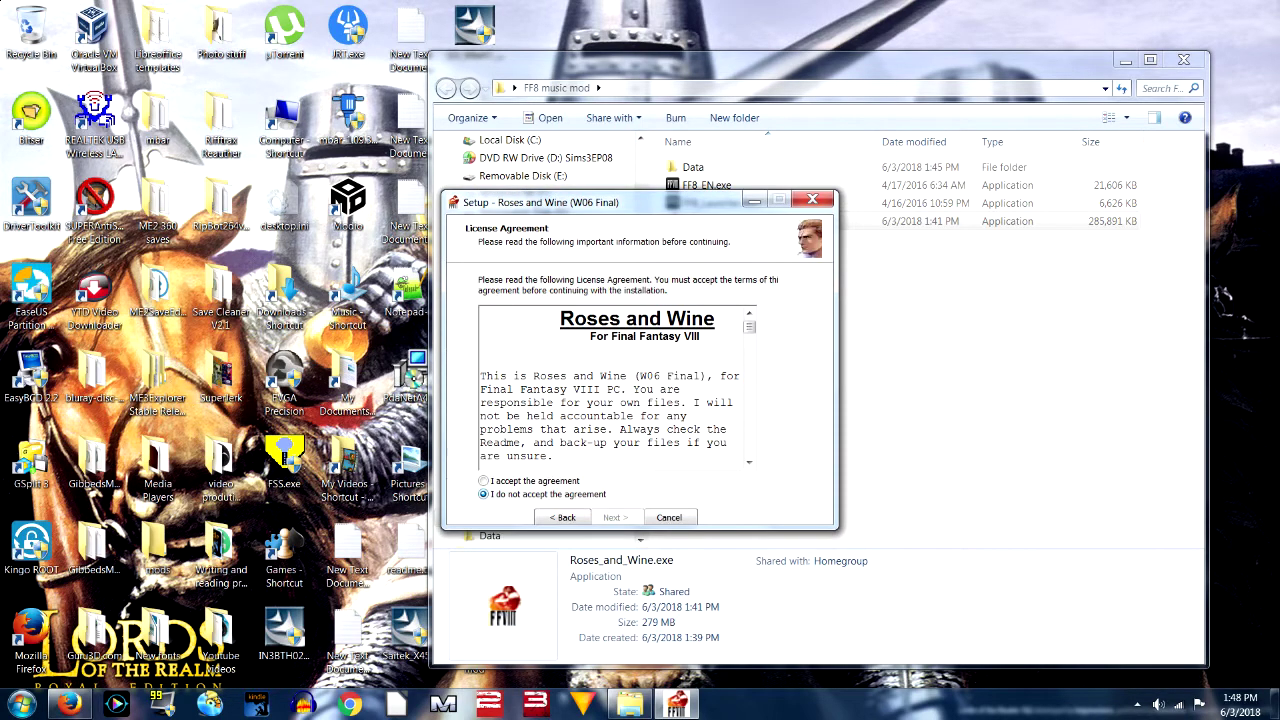
key(alt+a)
key(Return)
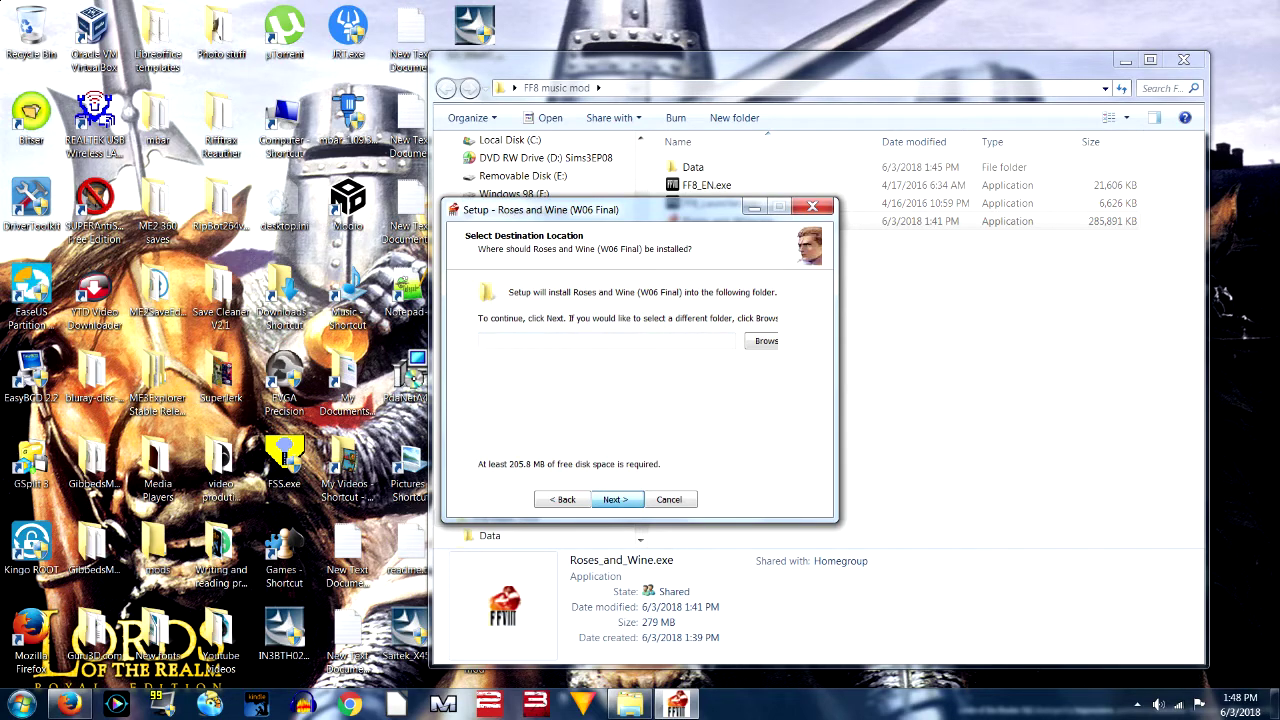
key(Return)
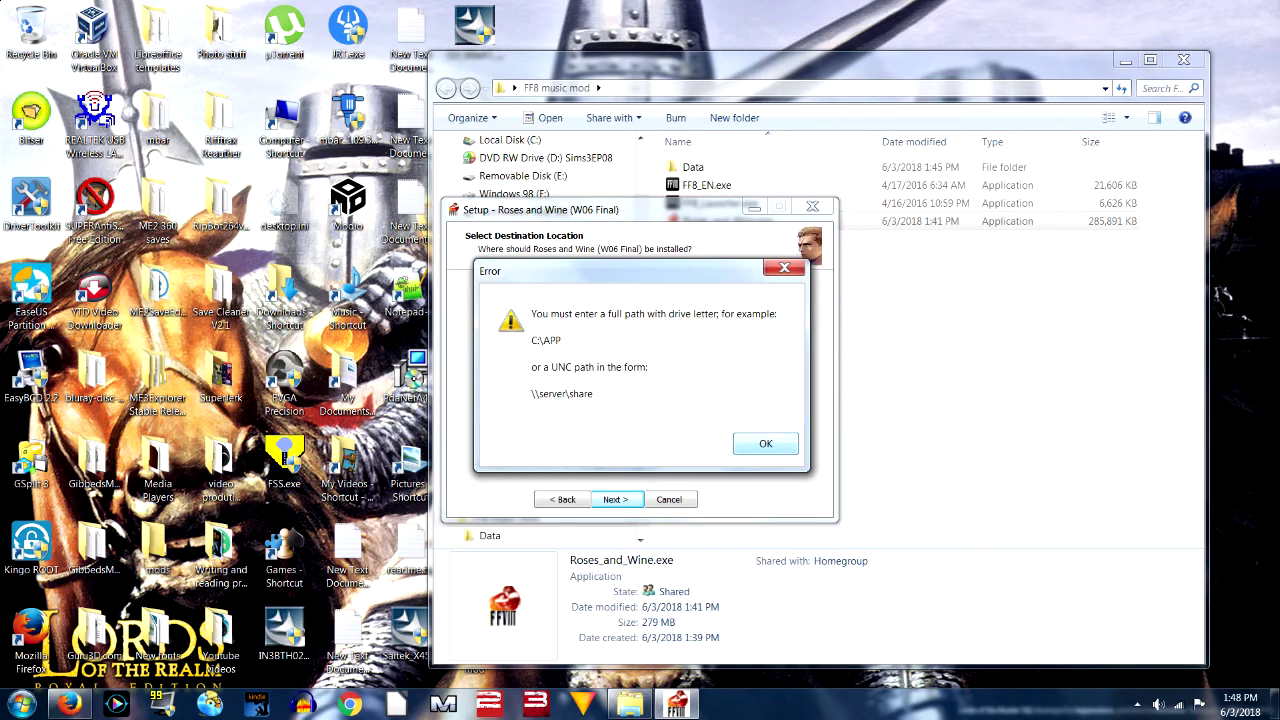
key(Return)
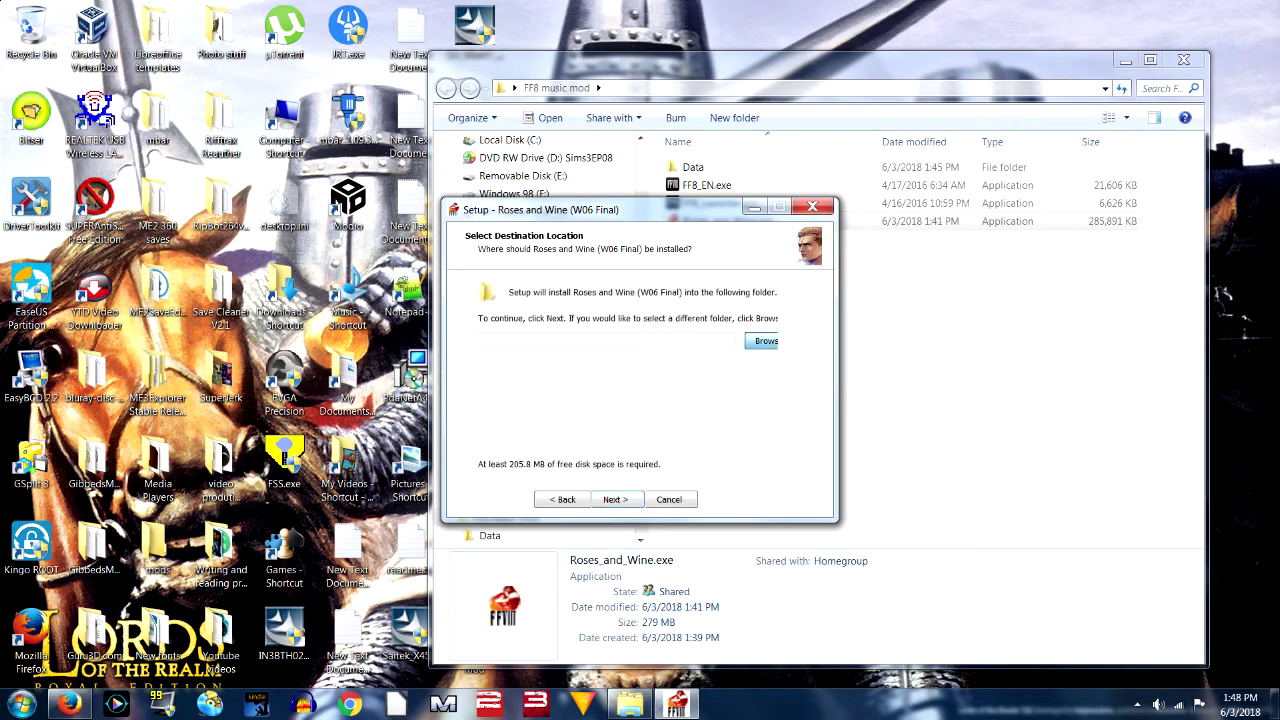
- Browse for the installation destination and expand C:\Program Files (x86) in the folder tree
click(761, 341)
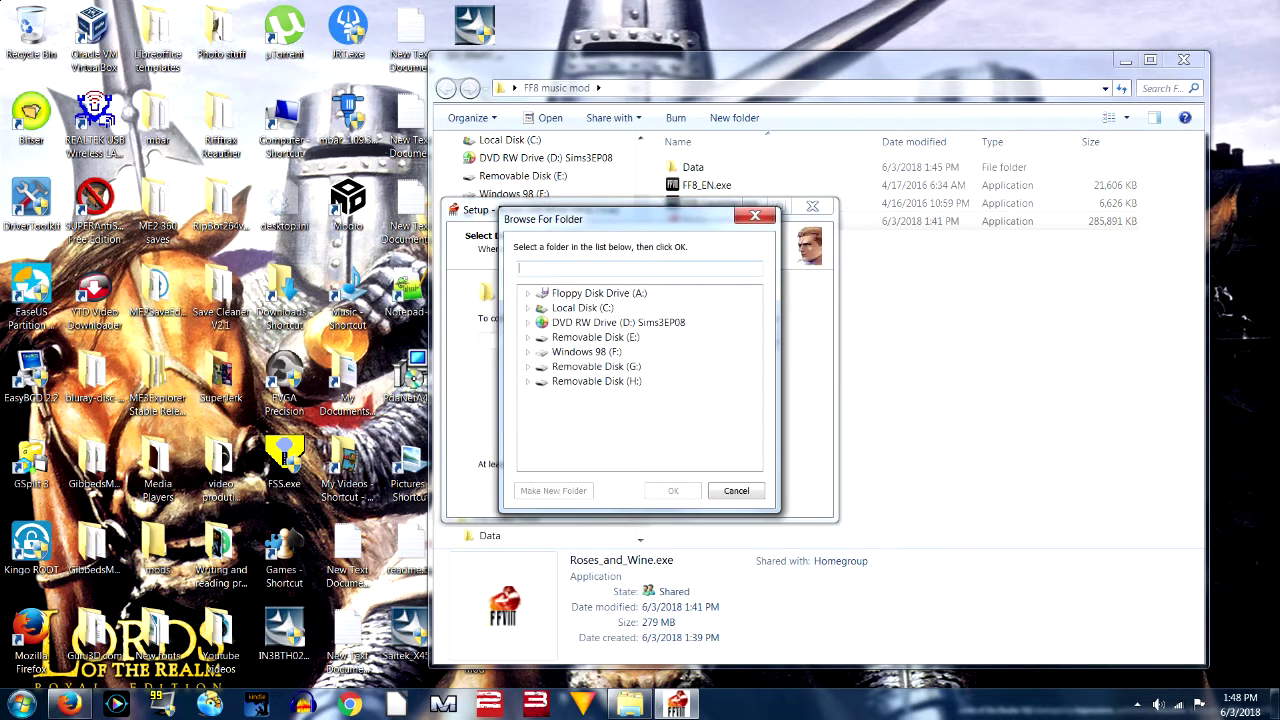
click(582, 308)
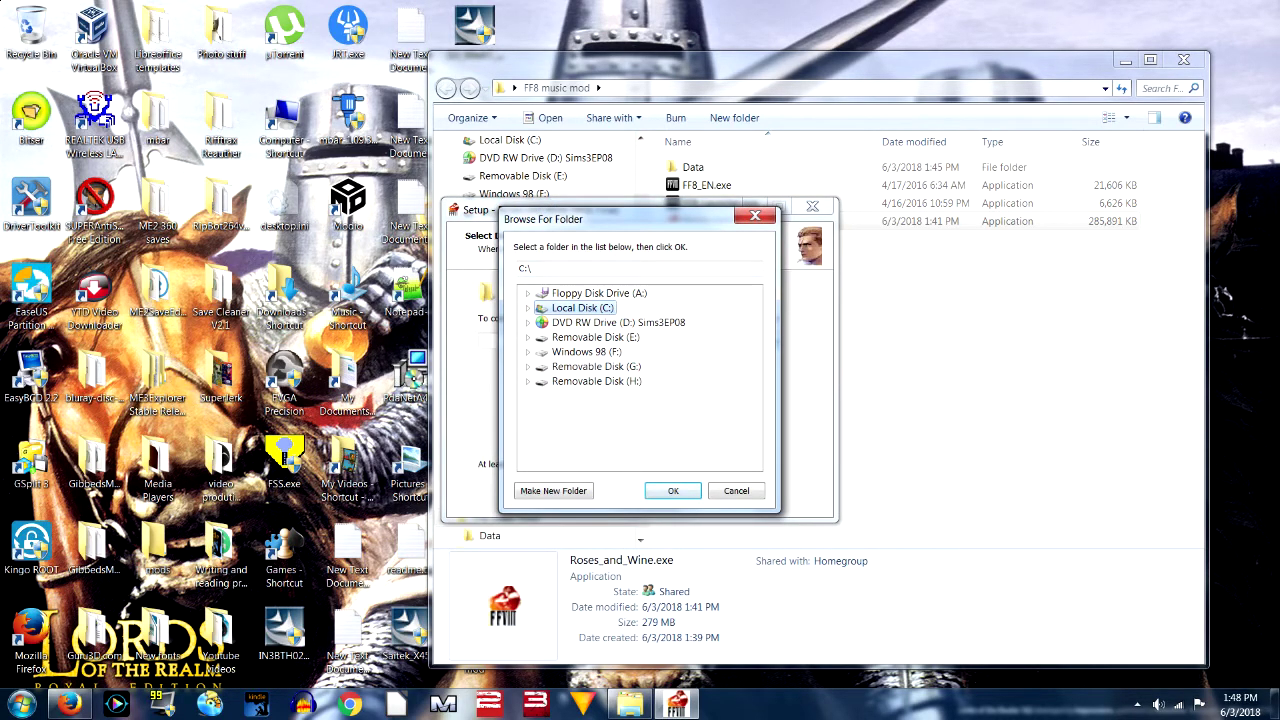
double_click(582, 308)
drag(755, 330, 755, 425)
scroll(640, 378, up, 1)
double_click(608, 337)
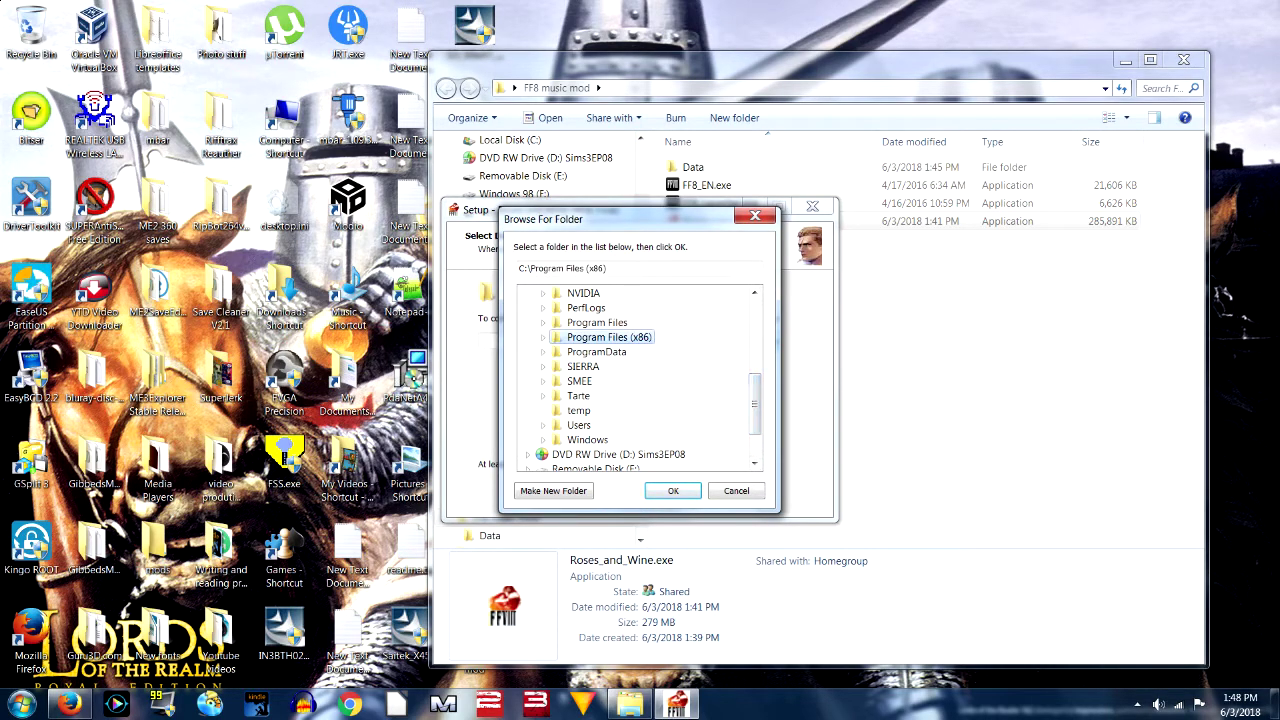
- Set the destination to Steam\steamapps\common\FINAL FANTASY VIII within Program Files (x86) and continue to component selection
scroll(640, 378, down, 10)
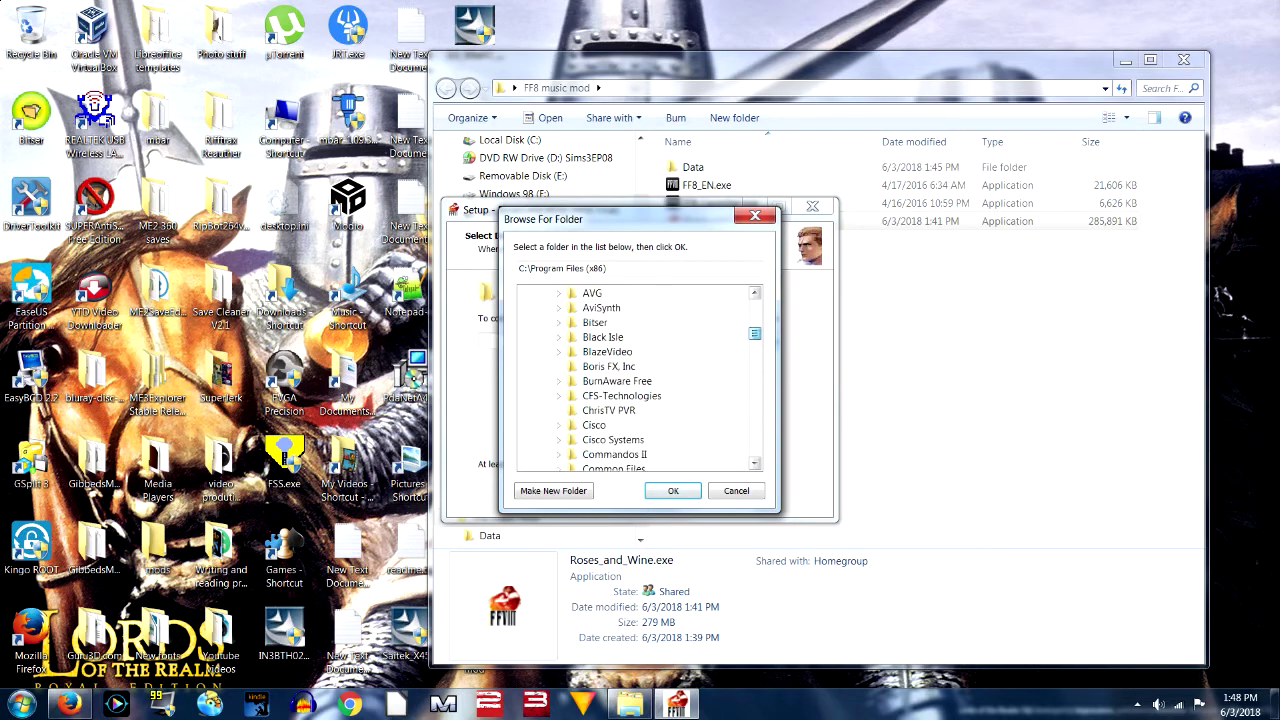
scroll(640, 378, down, 10)
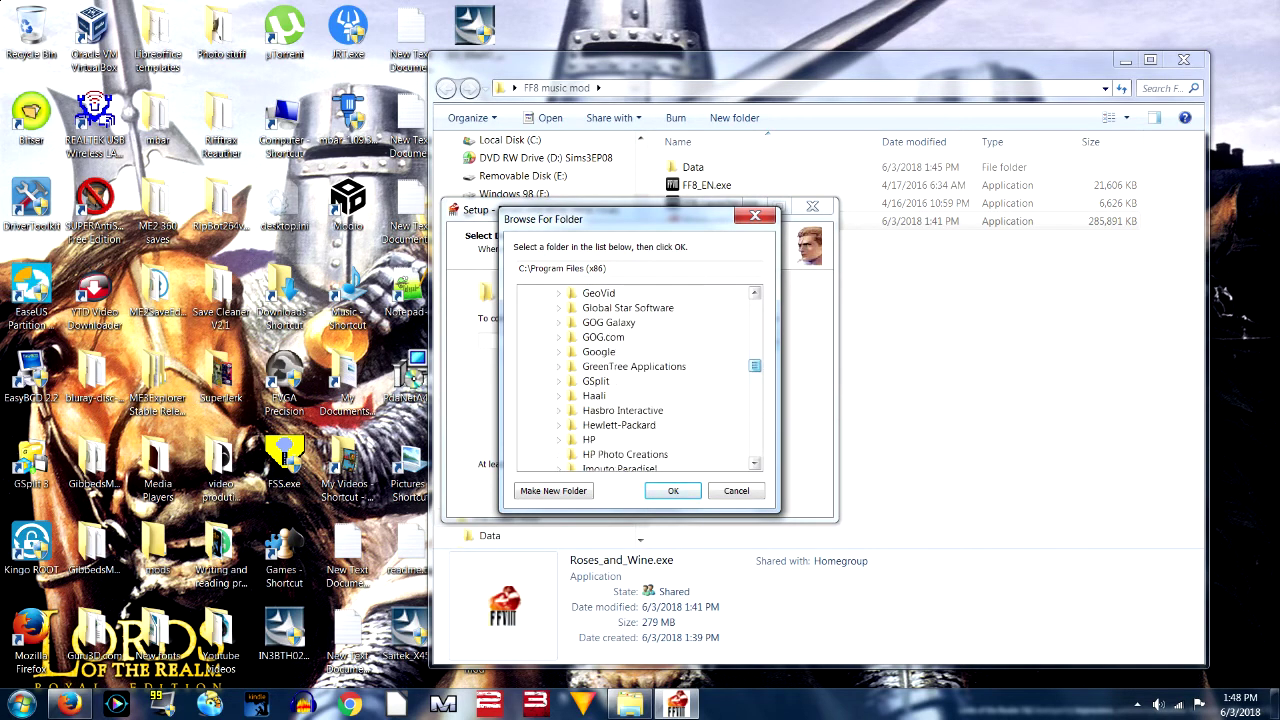
scroll(640, 378, down, 10)
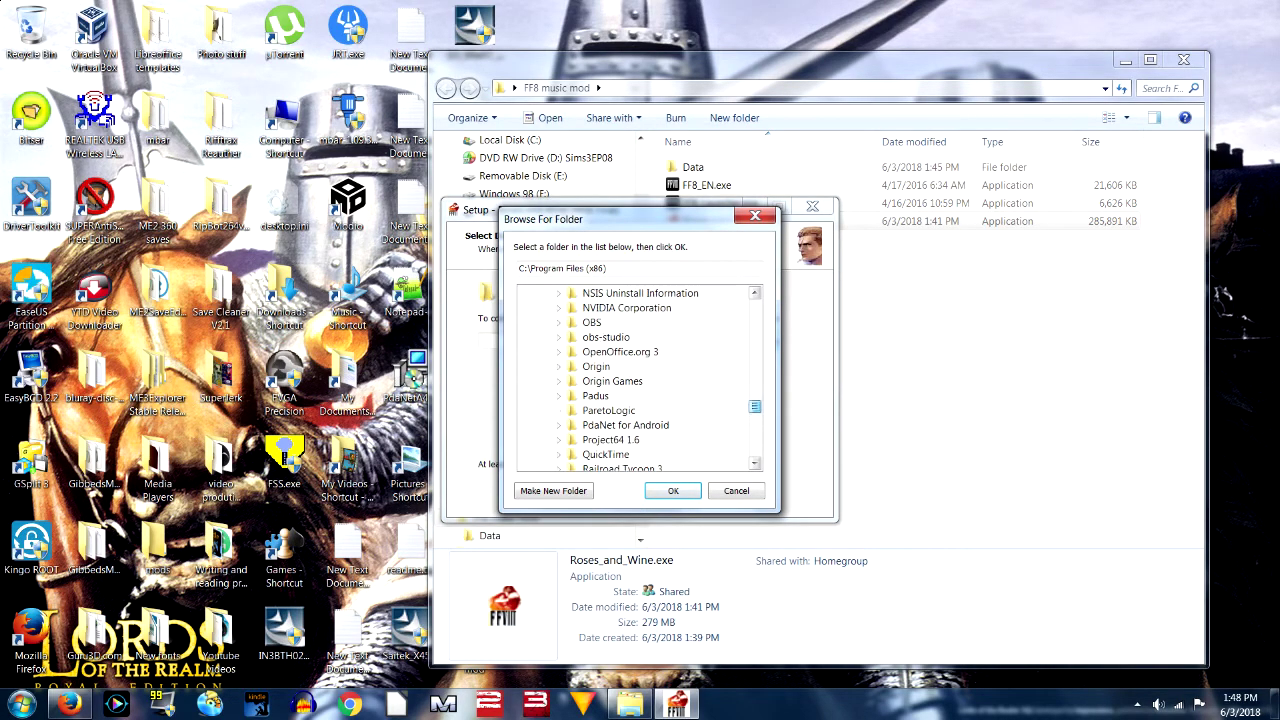
scroll(640, 378, down, 5)
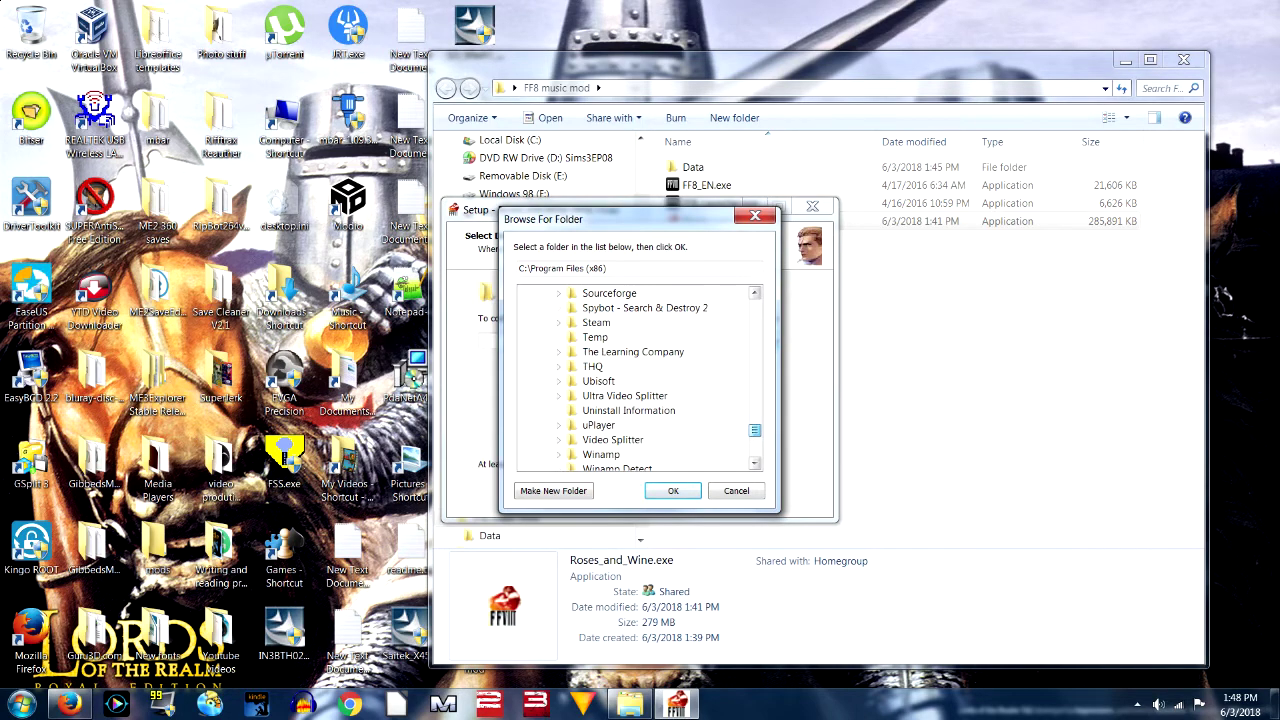
click(596, 322)
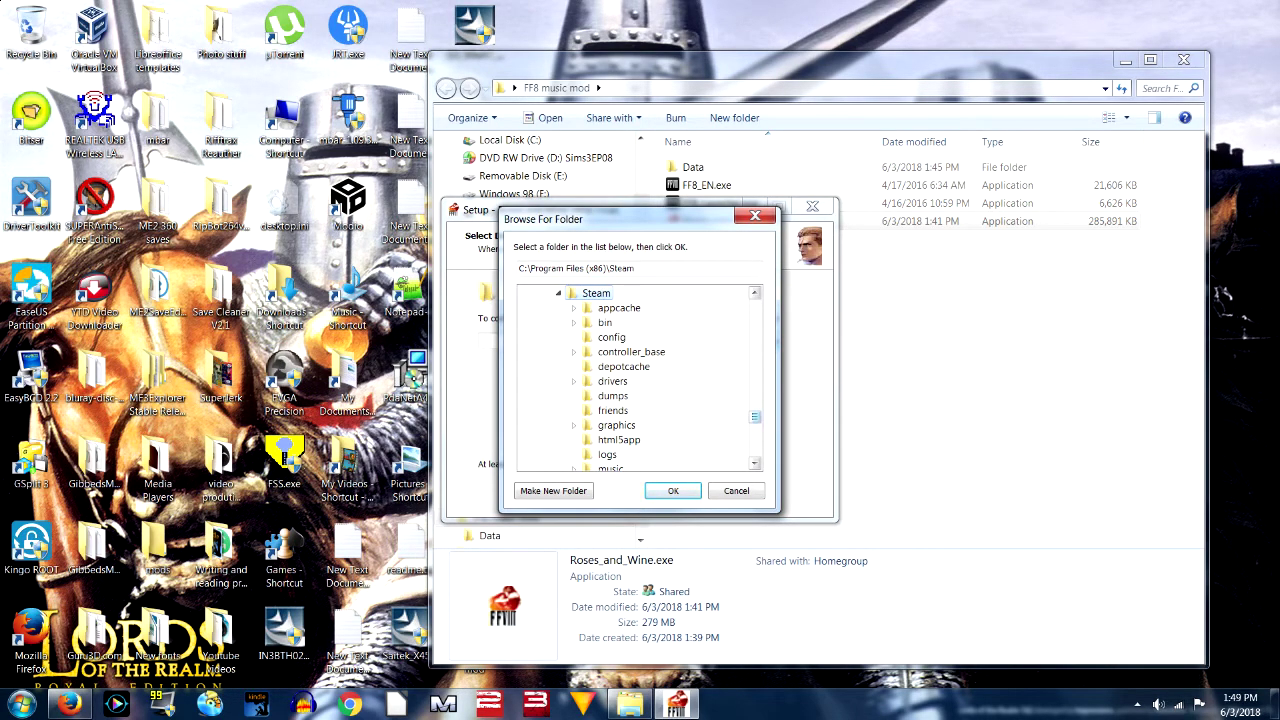
scroll(640, 378, down, 7)
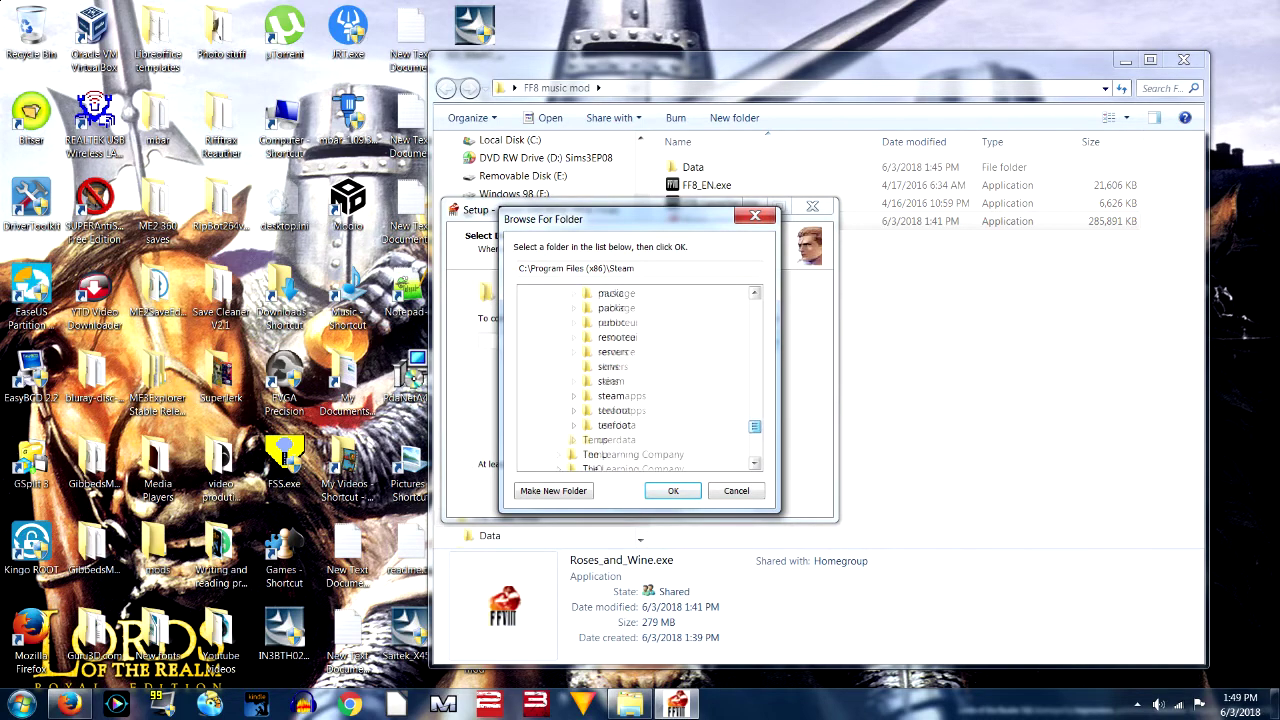
click(621, 366)
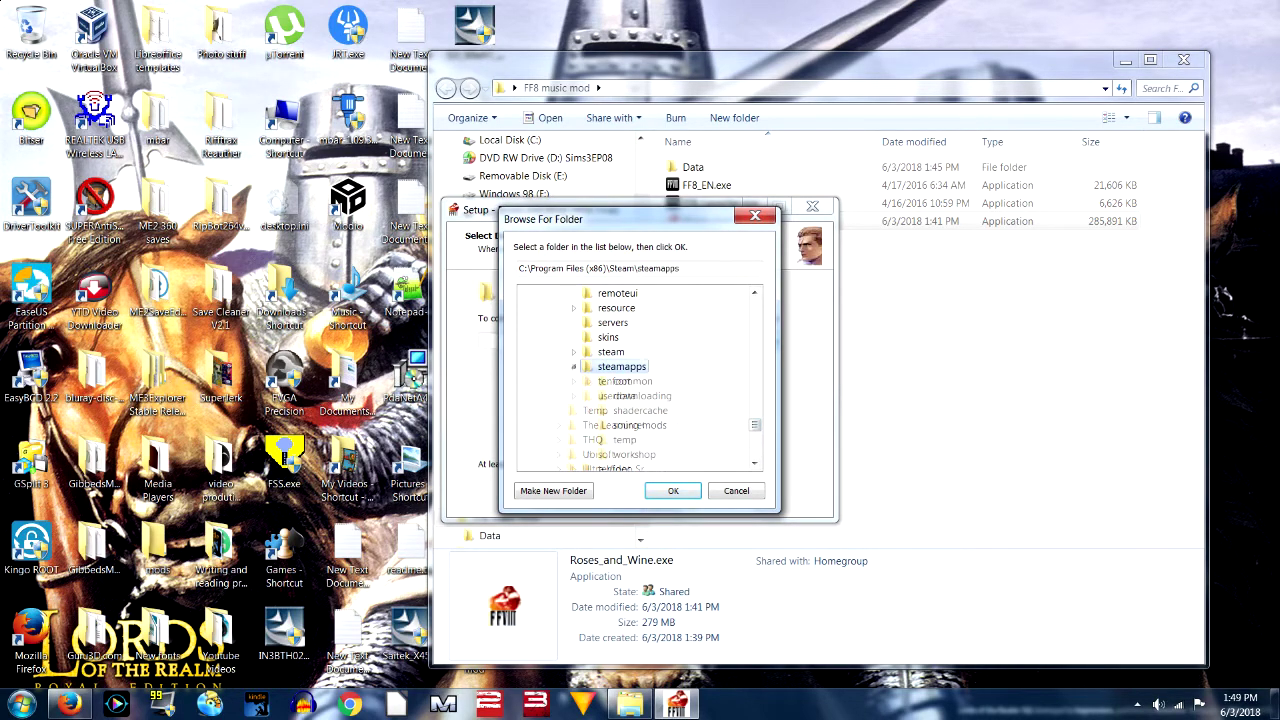
click(632, 381)
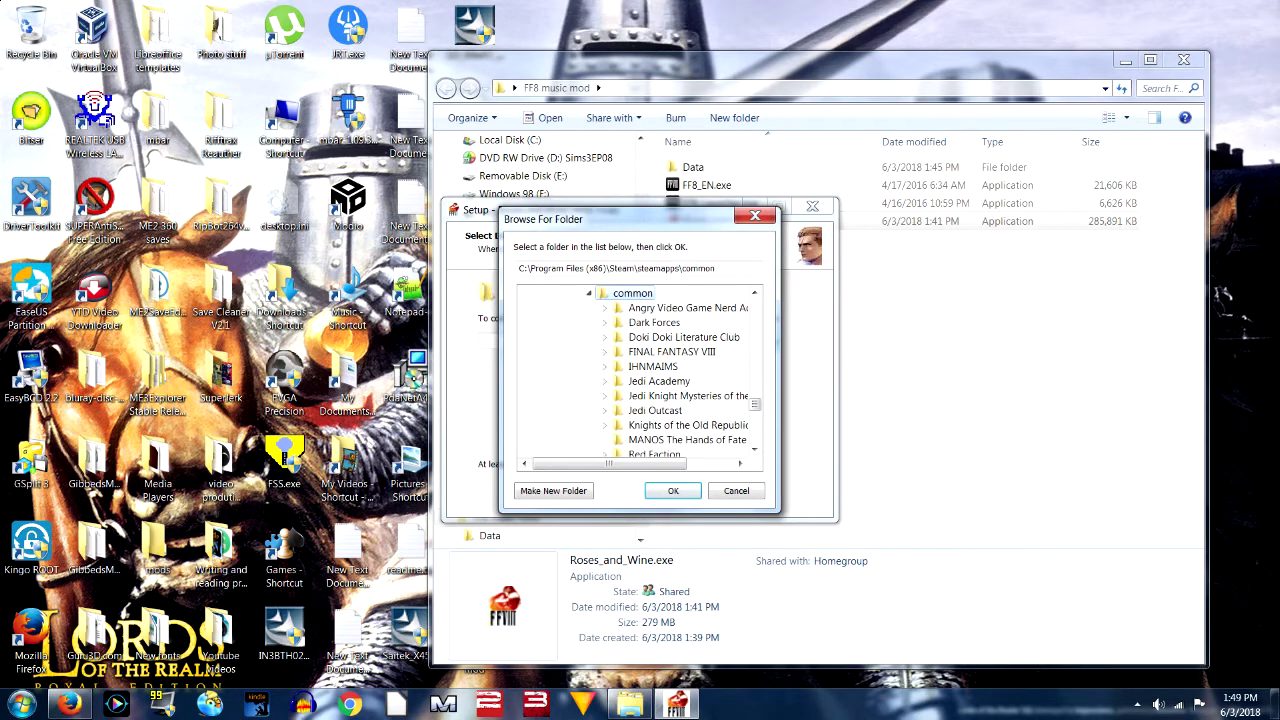
click(671, 351)
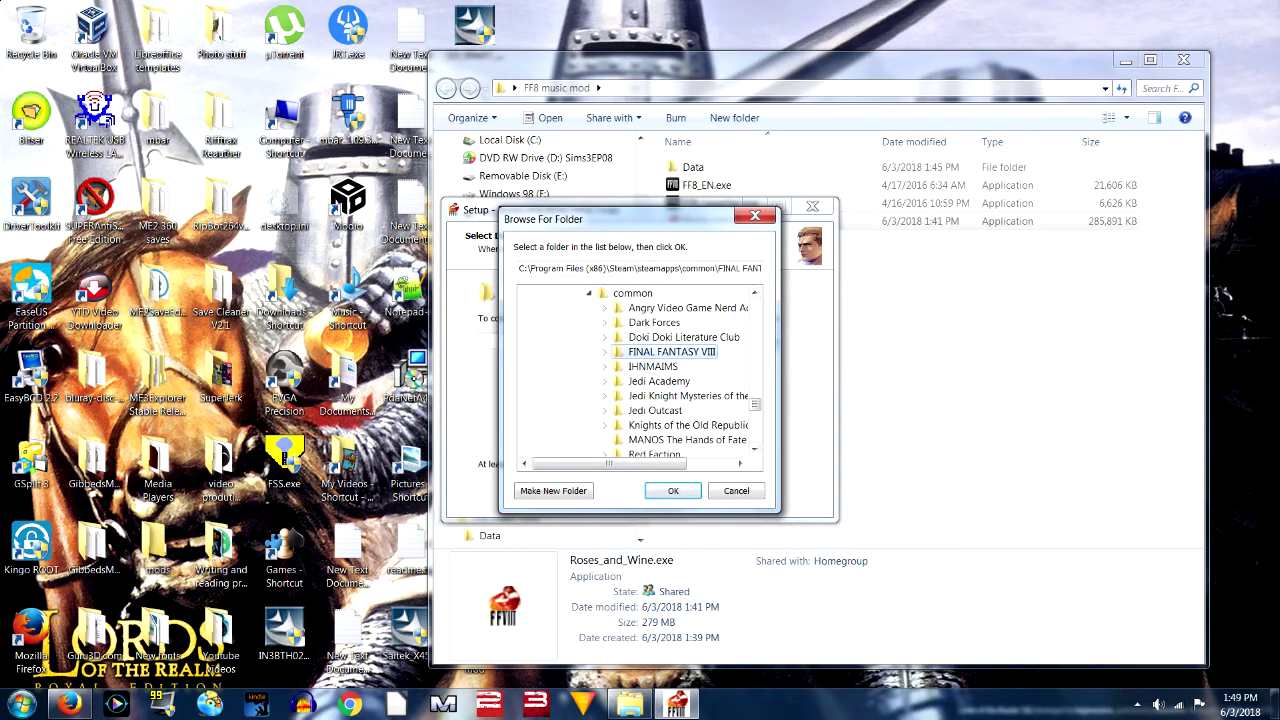
click(672, 490)
key(Return)
click(616, 499)
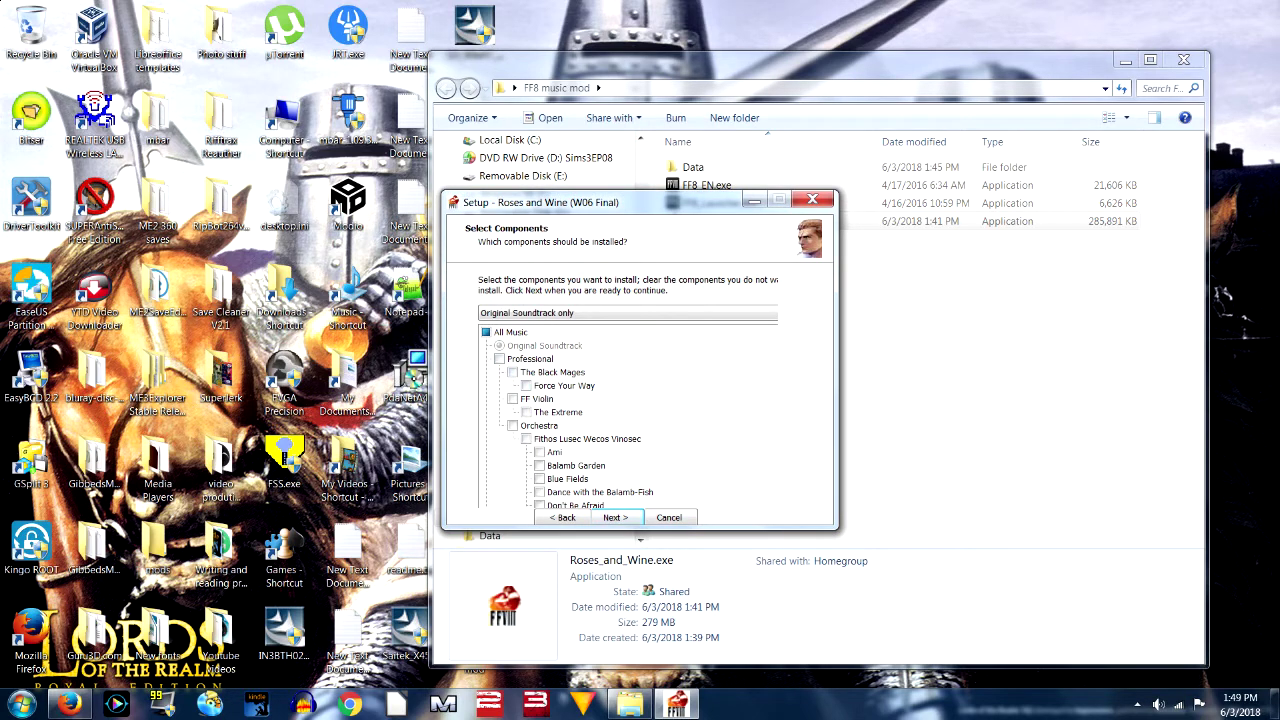
- Select the All Music component with all its sub-items and continue to the installation summary
key(Down)
key(Down)
key(Up)
key(Up)
click(486, 332)
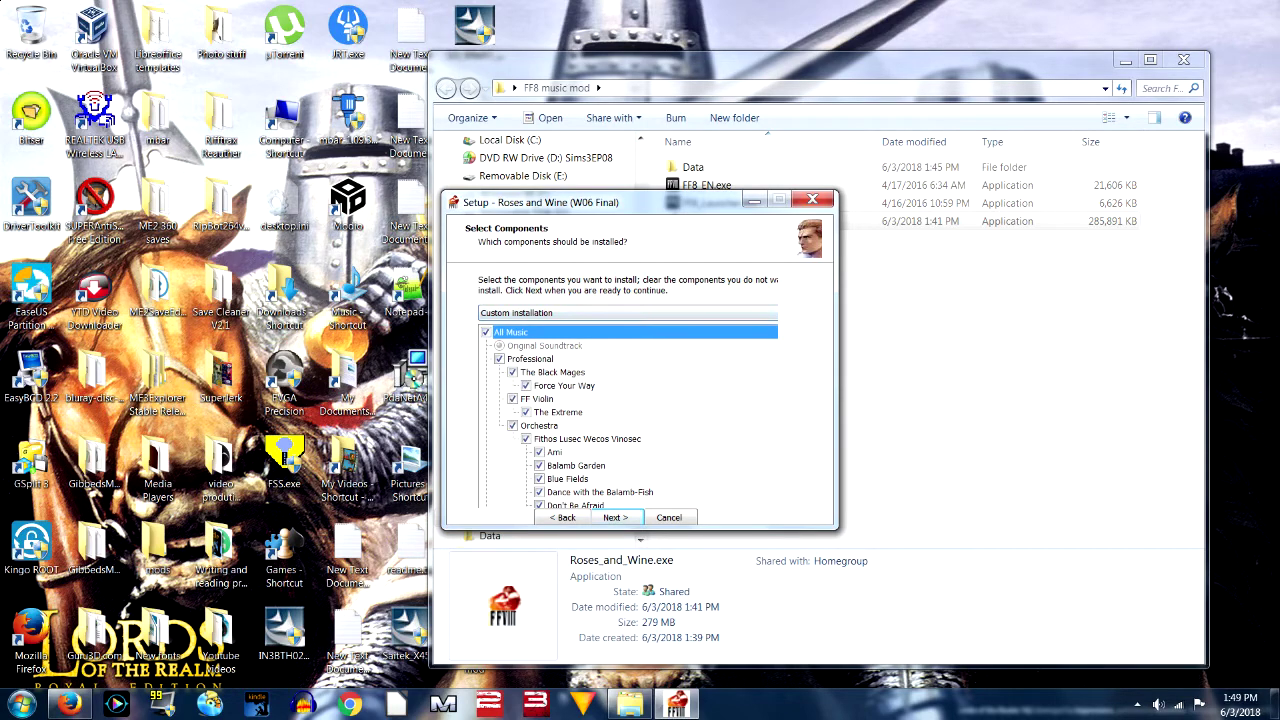
click(615, 517)
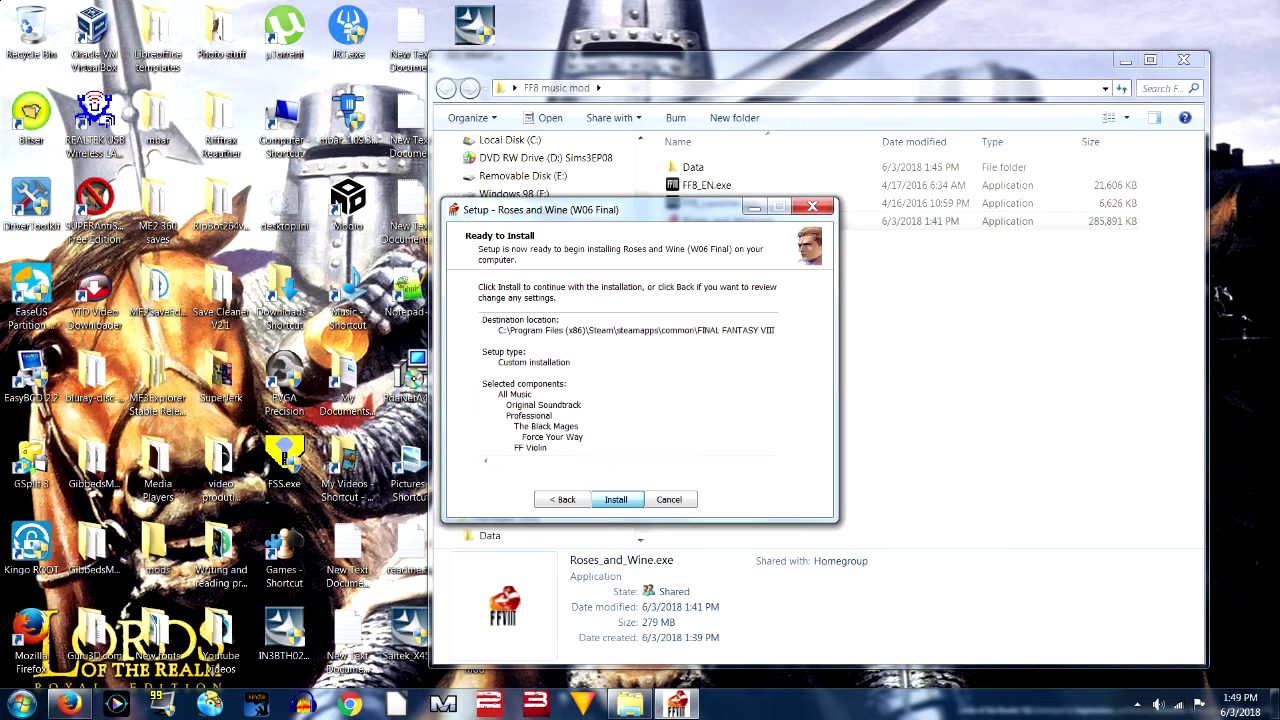
- Install Roses and Wine, then exit the finished setup wizard and close the FF8 music mod folder window
click(616, 499)
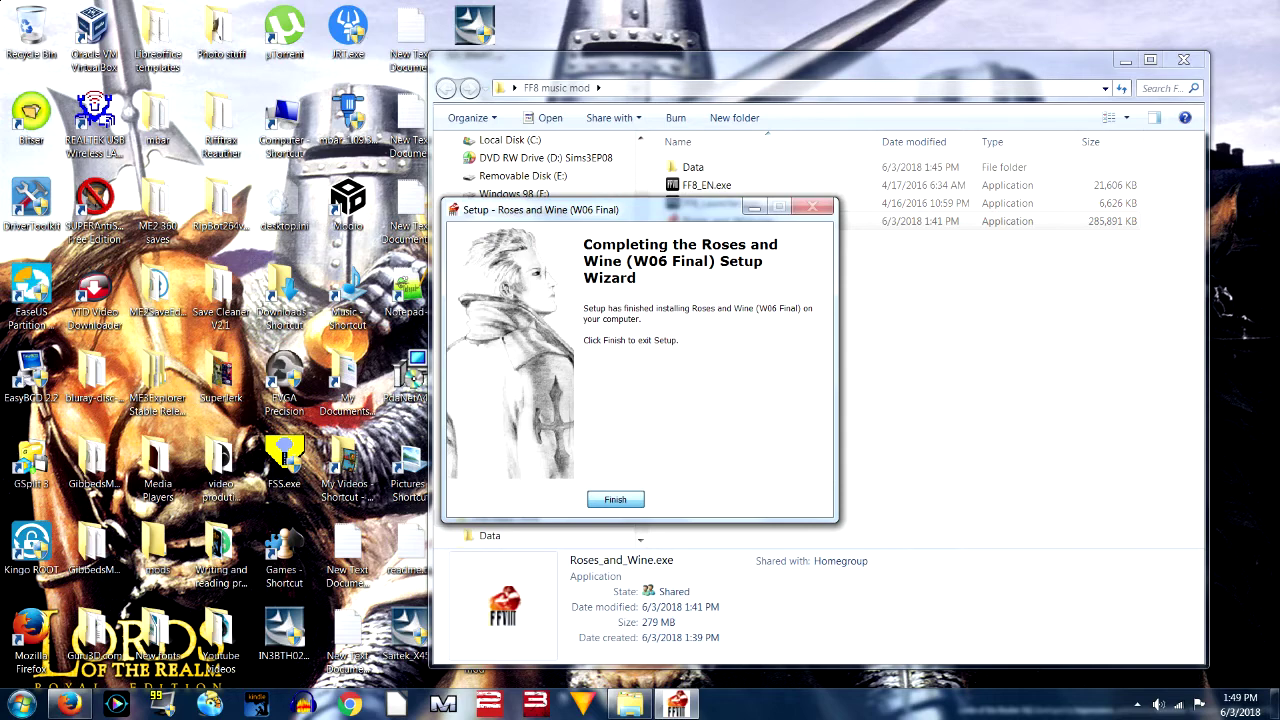
key(Return)
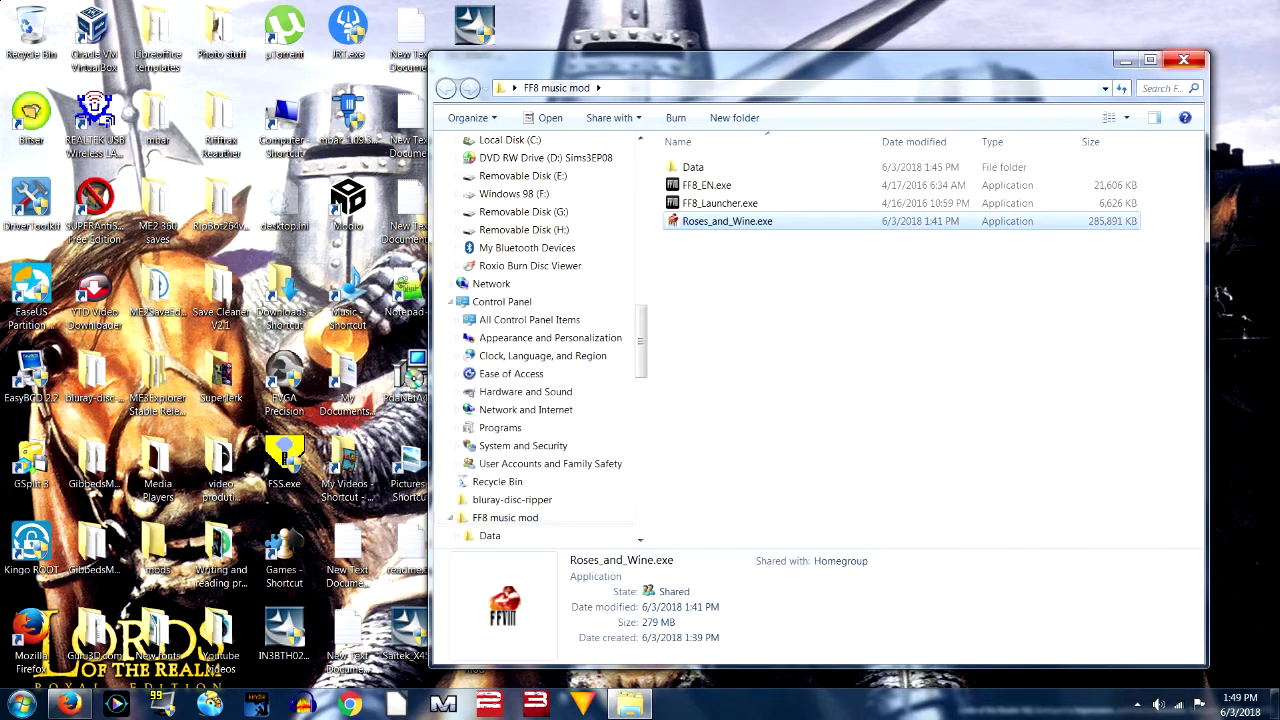
click(1183, 60)
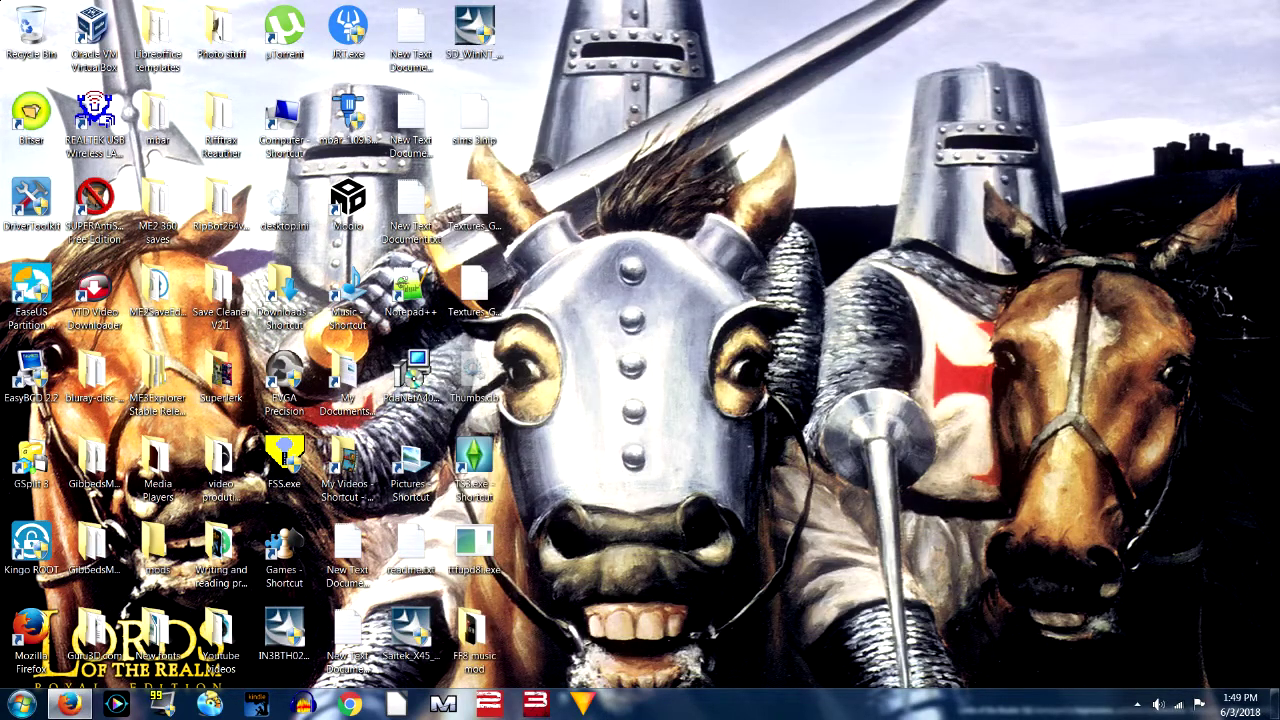
click(1137, 704)
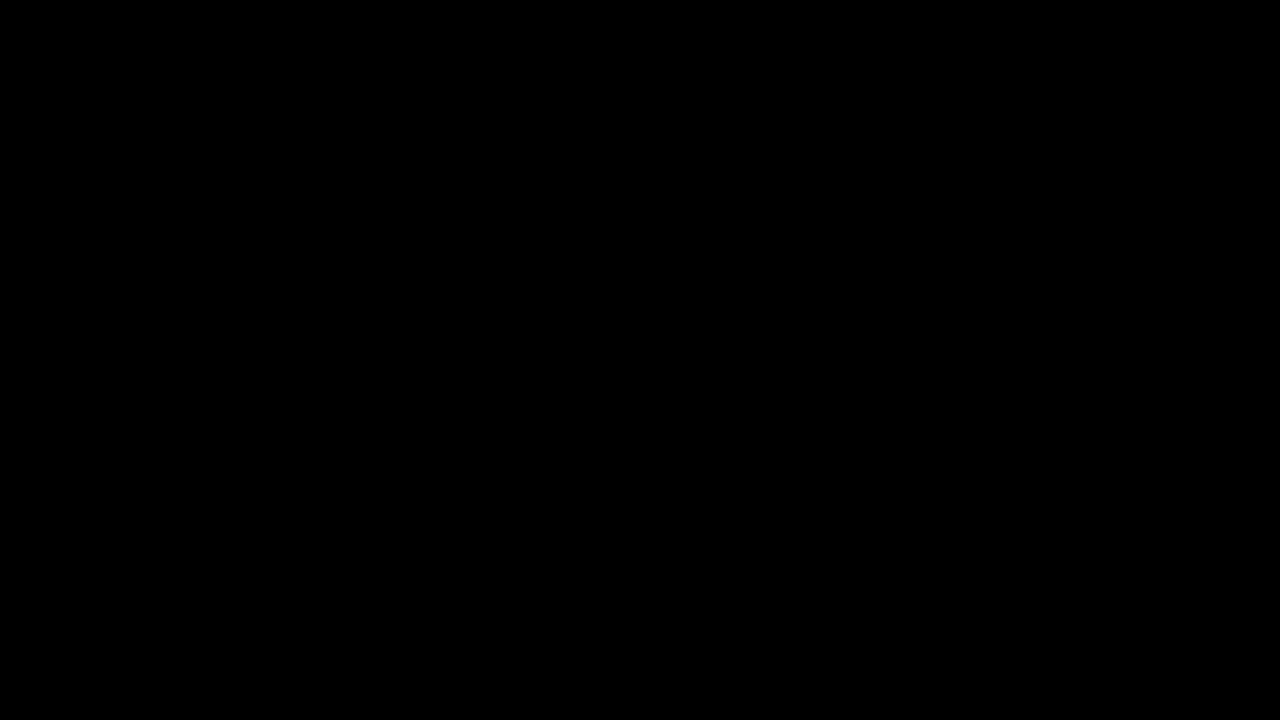